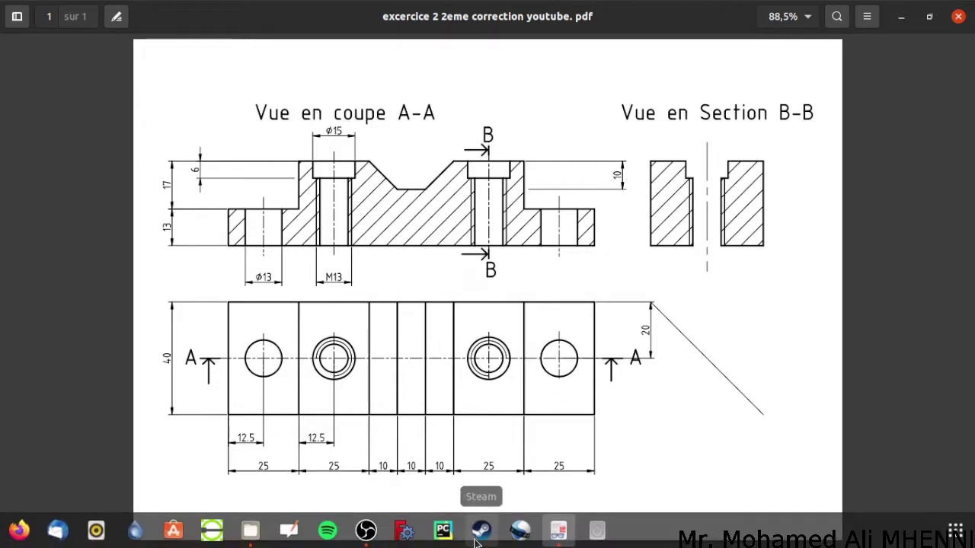
# Switch to FreeCAD, create a new document and activate the Part Design workbench
pyautogui.click(404, 530)
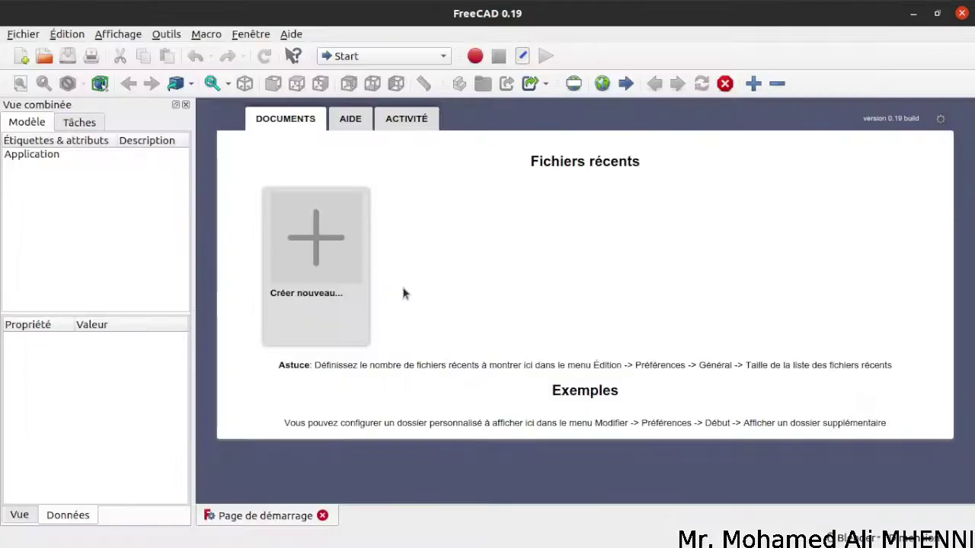
pyautogui.click(308, 242)
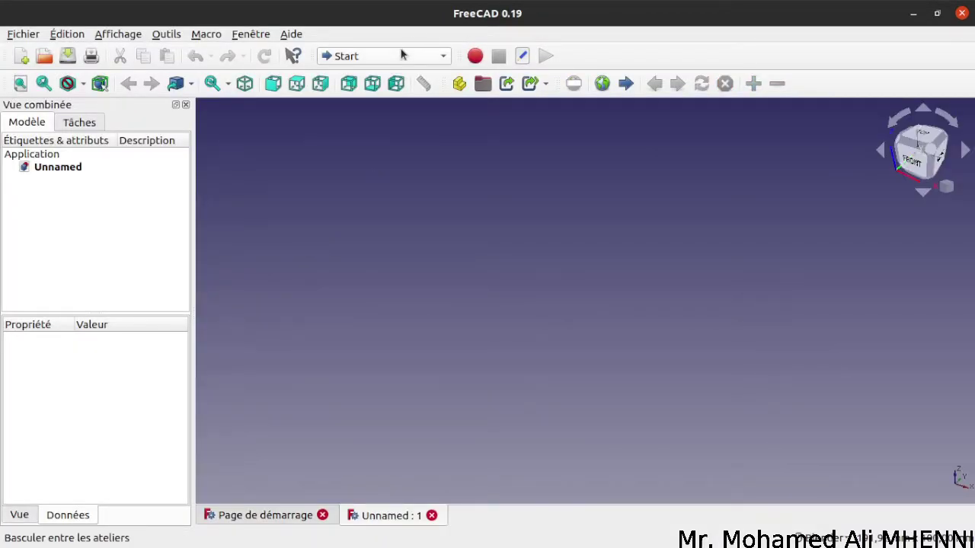
pyautogui.click(430, 56)
pyautogui.click(389, 223)
# Create a body and start a new sketch on its XZ plane
pyautogui.click(67, 200)
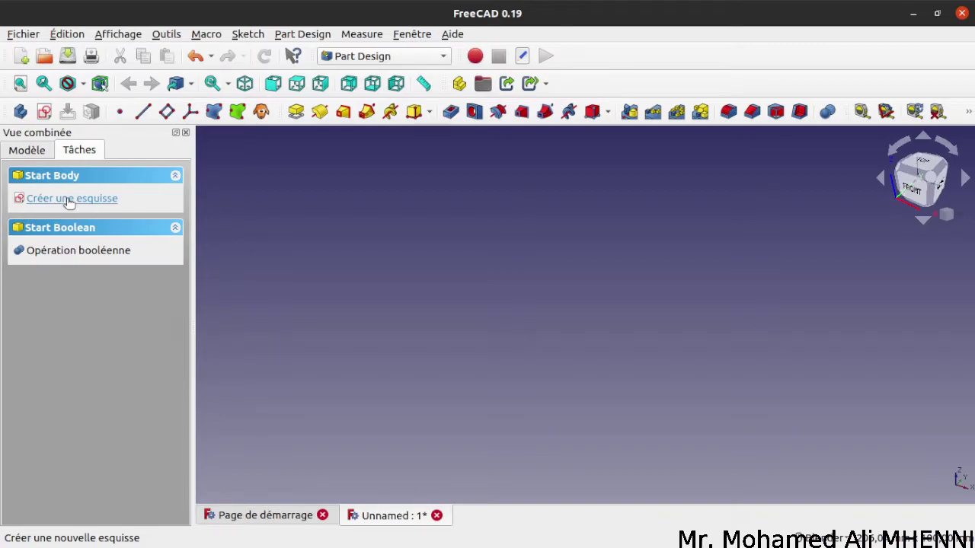
pyautogui.click(70, 200)
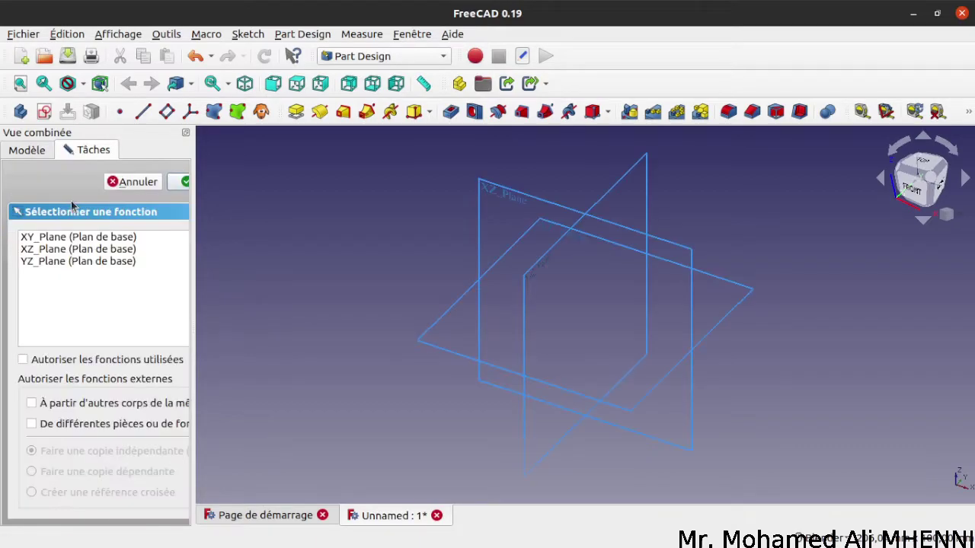
pyautogui.click(110, 251)
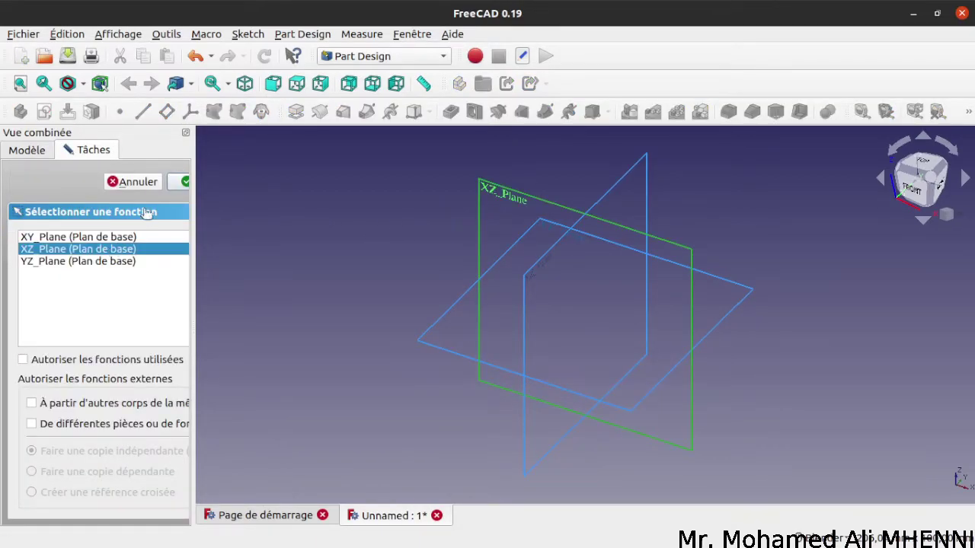
pyautogui.click(181, 181)
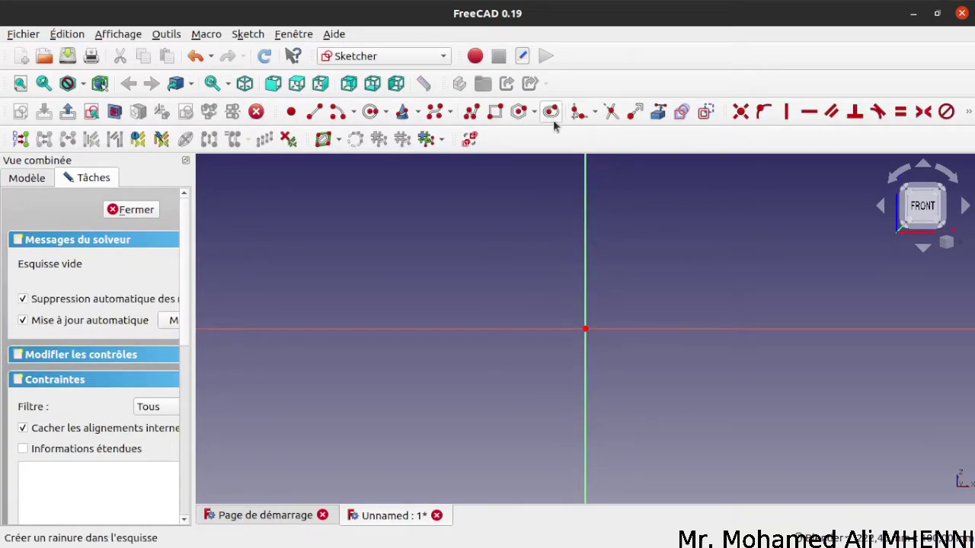
# Sketch a closed stepped polyline from the origin, with a base about 97 mm long and a trapezoidal notch in the raised middle
pyautogui.click(470, 113)
pyautogui.click(584, 329)
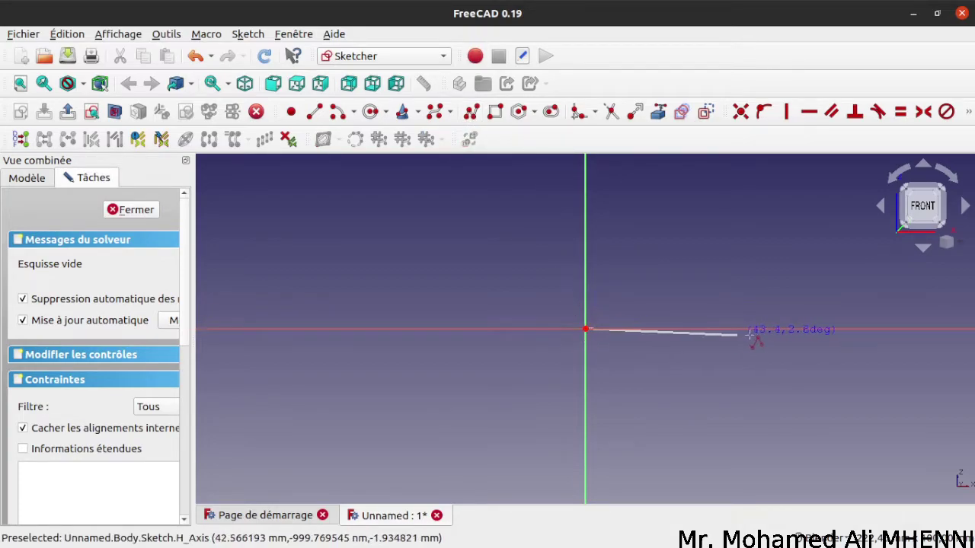
pyautogui.click(926, 329)
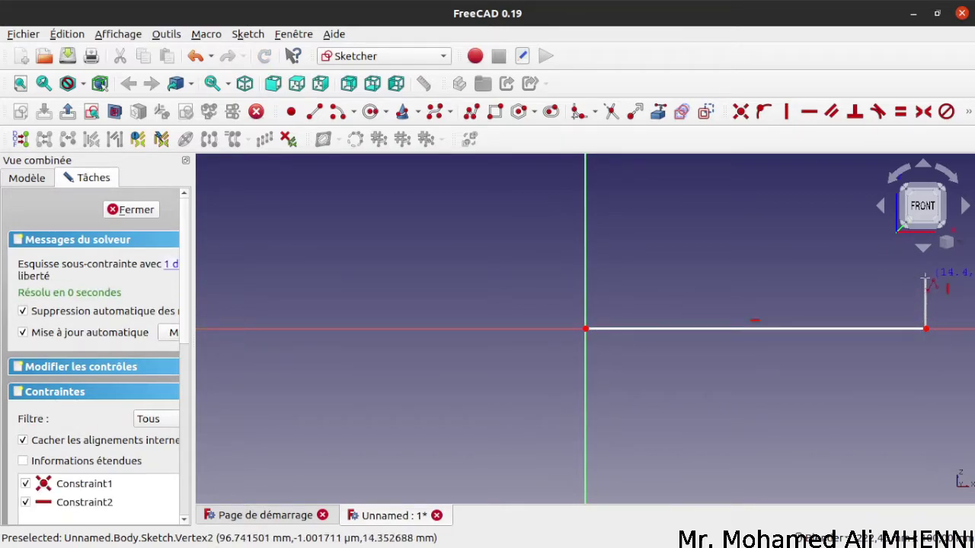
pyautogui.click(926, 278)
pyautogui.click(855, 278)
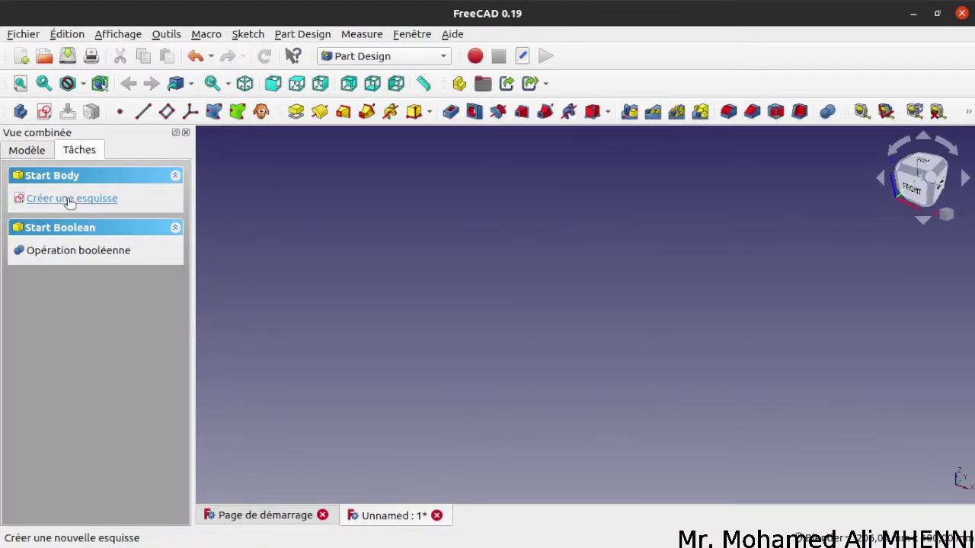
pyautogui.click(70, 199)
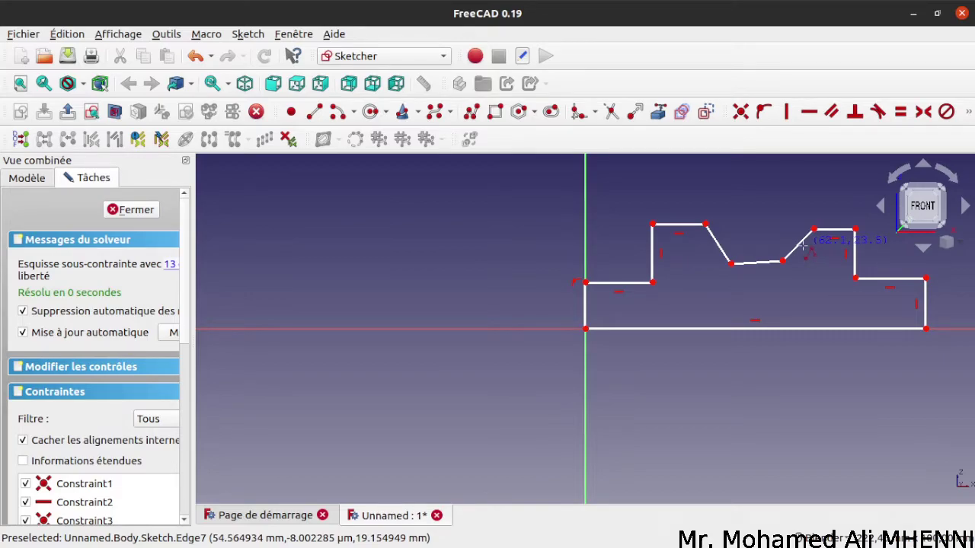
pyautogui.rightClick(757, 265)
# Constrain the notch floor to horizontal and make the two outer end edges equal in height
pyautogui.click(755, 263)
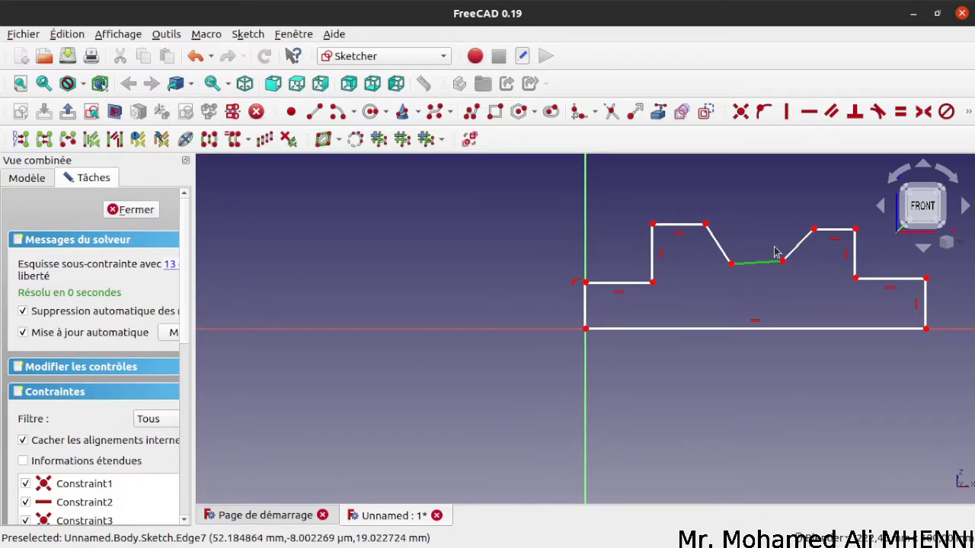
pyautogui.click(810, 118)
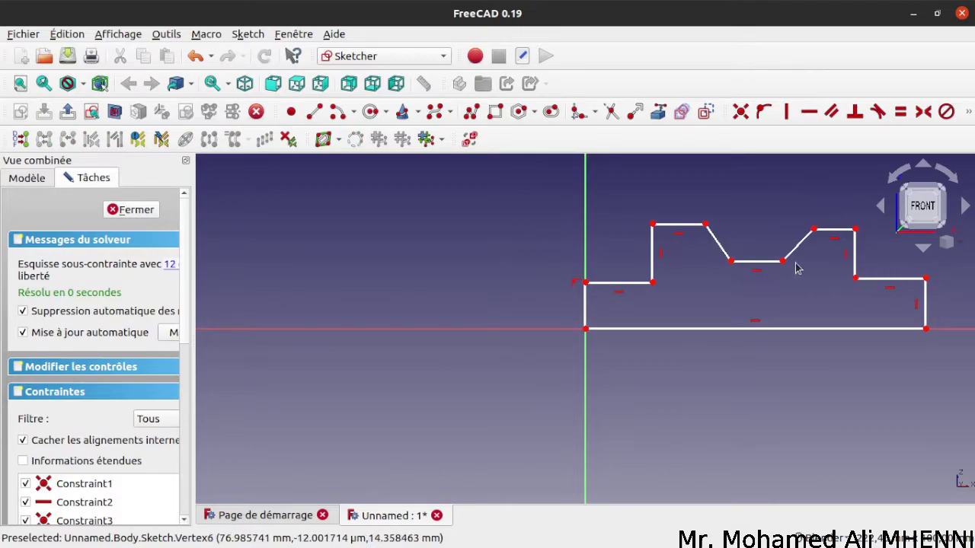
pyautogui.click(586, 310)
pyautogui.click(926, 304)
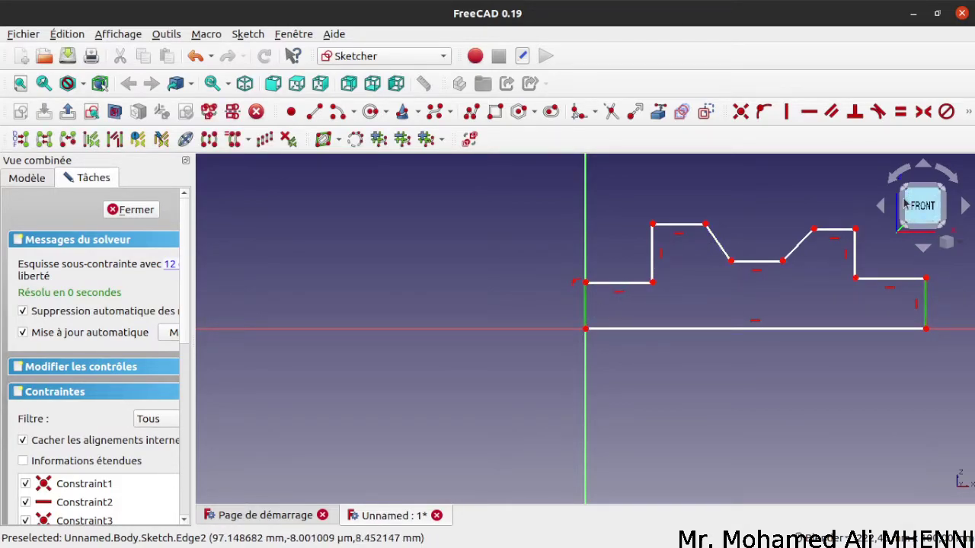
pyautogui.click(901, 113)
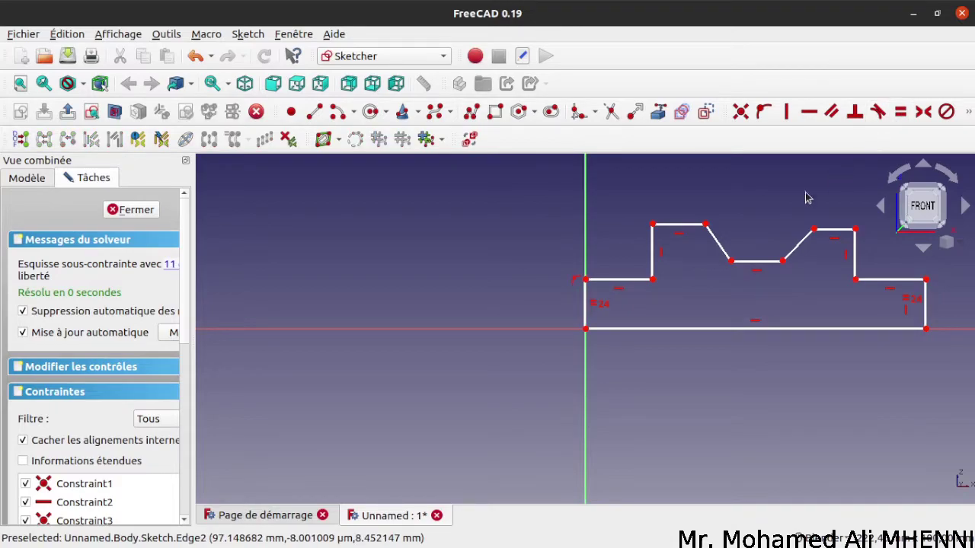
# Make the two lower ledges equal in length and the two vertical step walls equal in height
pyautogui.click(629, 287)
pyautogui.click(891, 281)
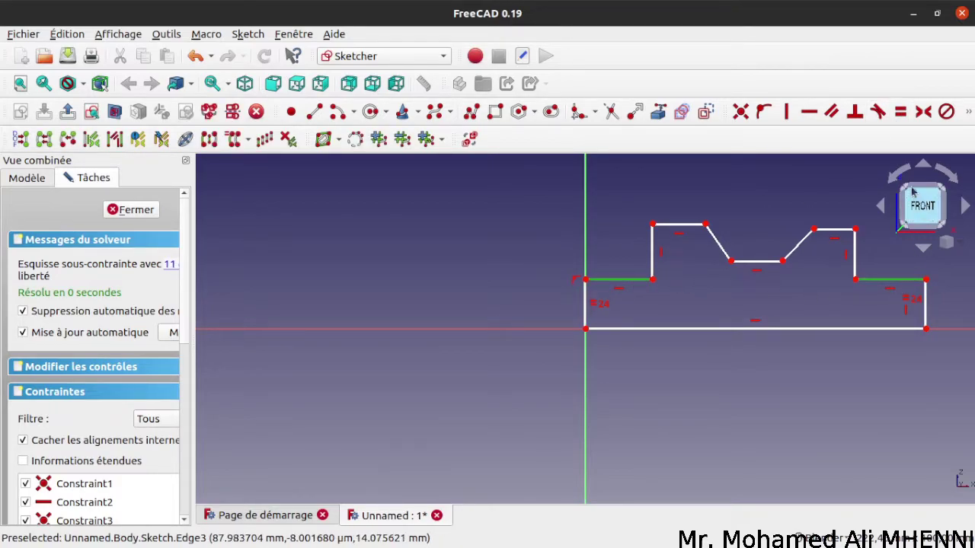
pyautogui.click(901, 112)
pyautogui.click(653, 263)
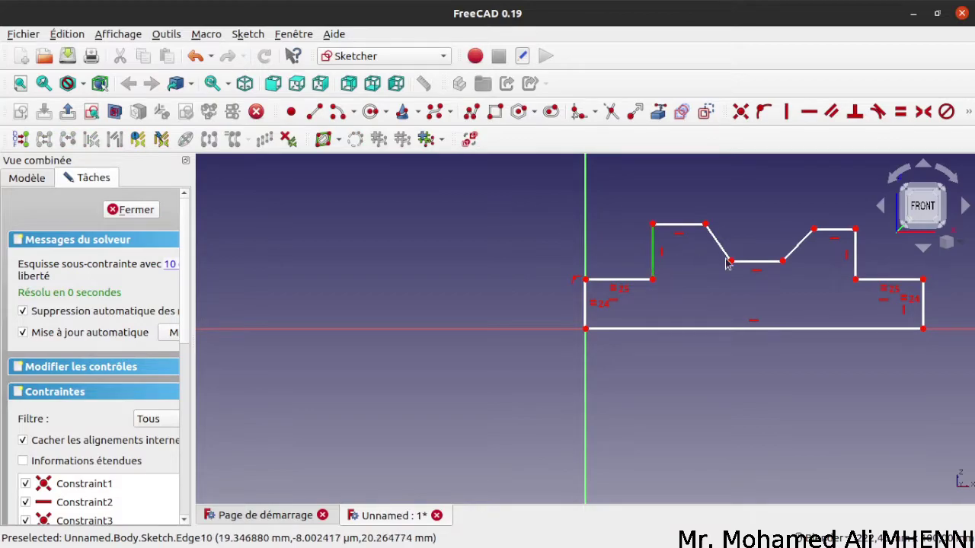
pyautogui.click(856, 261)
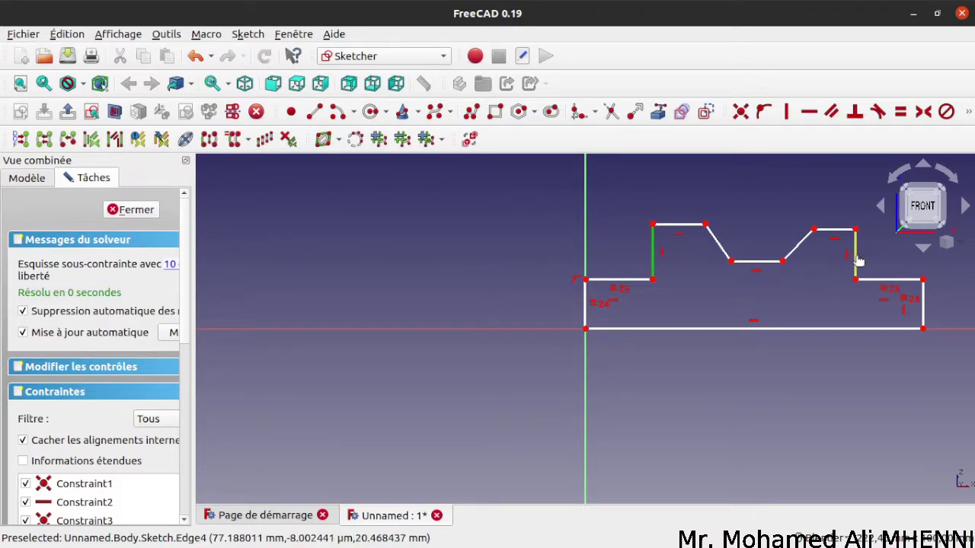
pyautogui.click(900, 112)
# Make the two raised top edges on either side of the notch equal in length
pyautogui.click(680, 234)
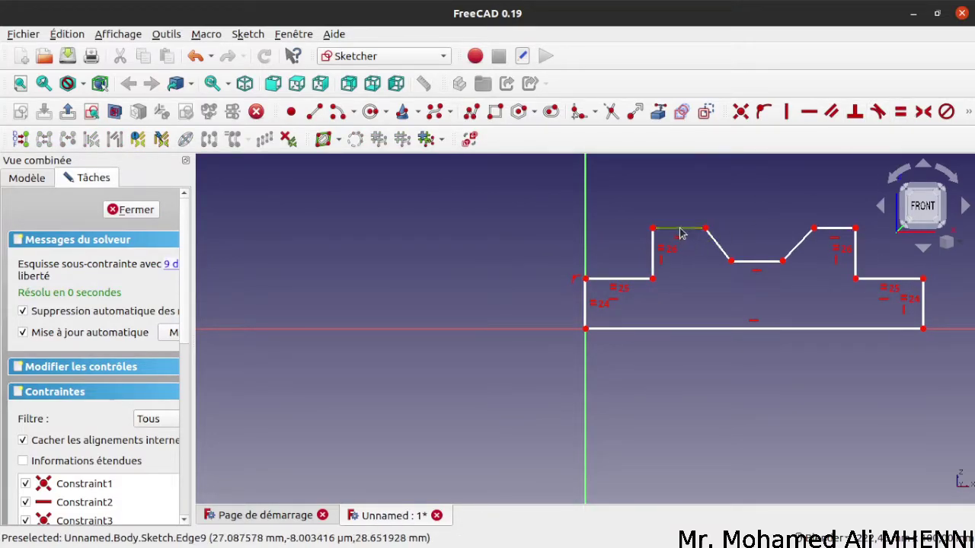
pyautogui.click(833, 230)
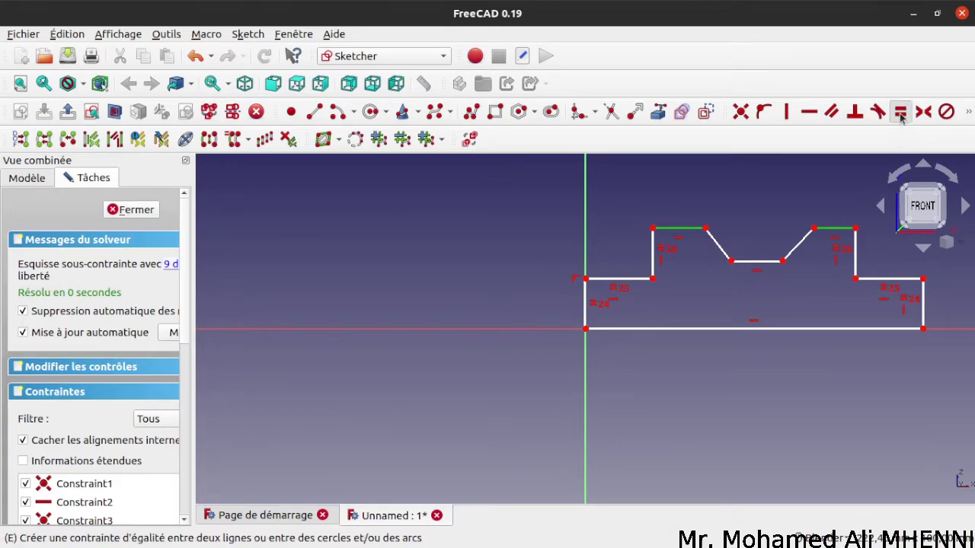
pyautogui.click(901, 112)
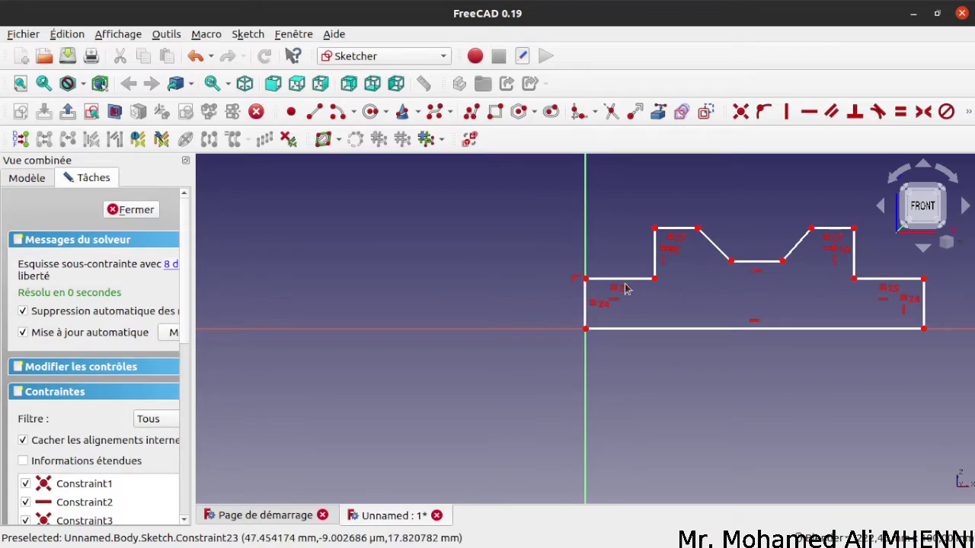
# Add a vertical distance constraint to the left outer end edge and set it to 13 mm
pyautogui.click(969, 112)
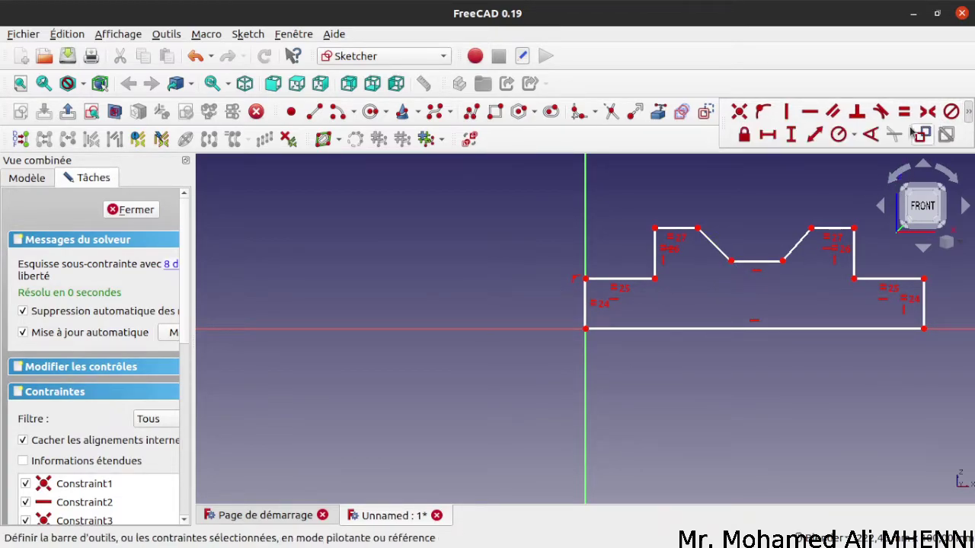
pyautogui.click(784, 137)
pyautogui.click(580, 315)
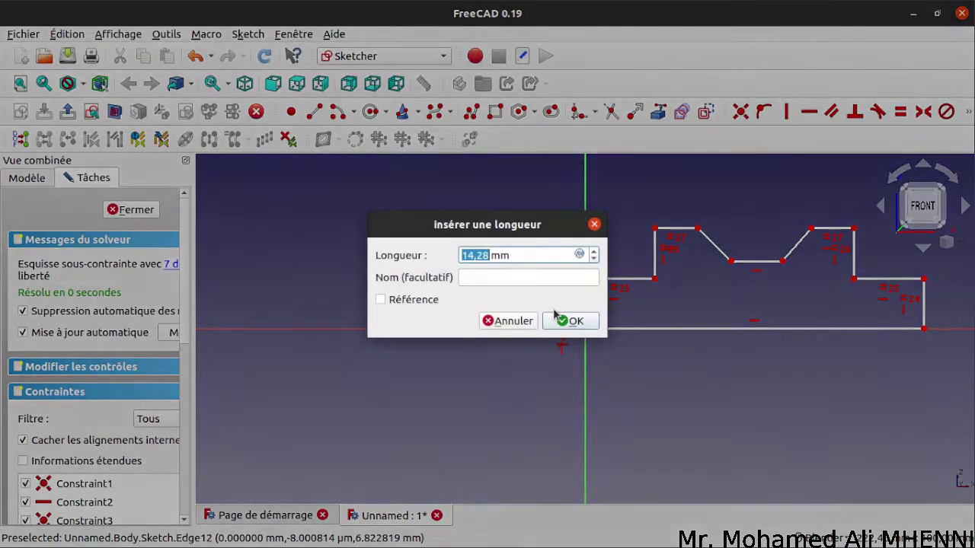
pyautogui.write('31')
pyautogui.press('Return')
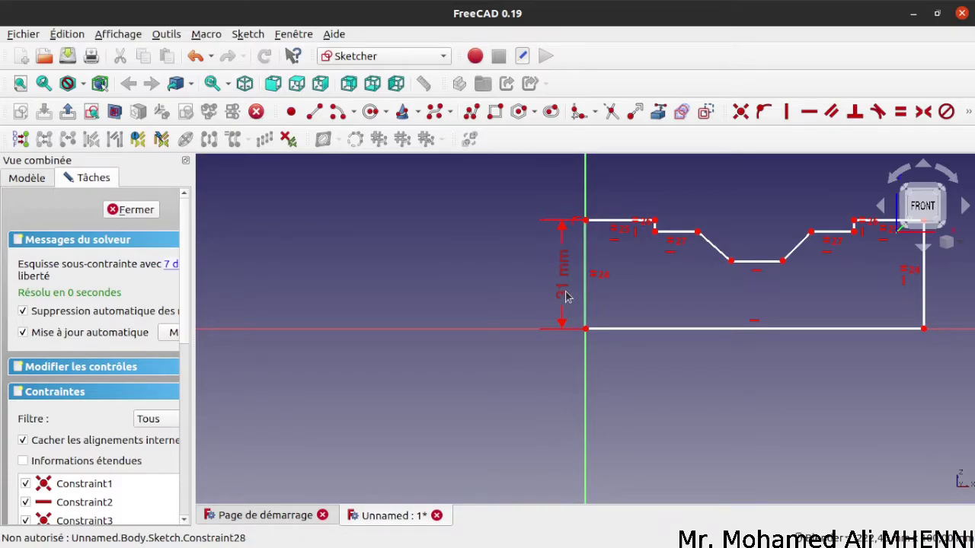
pyautogui.doubleClick(565, 296)
pyautogui.write('31 mm')
pyautogui.press('Return')
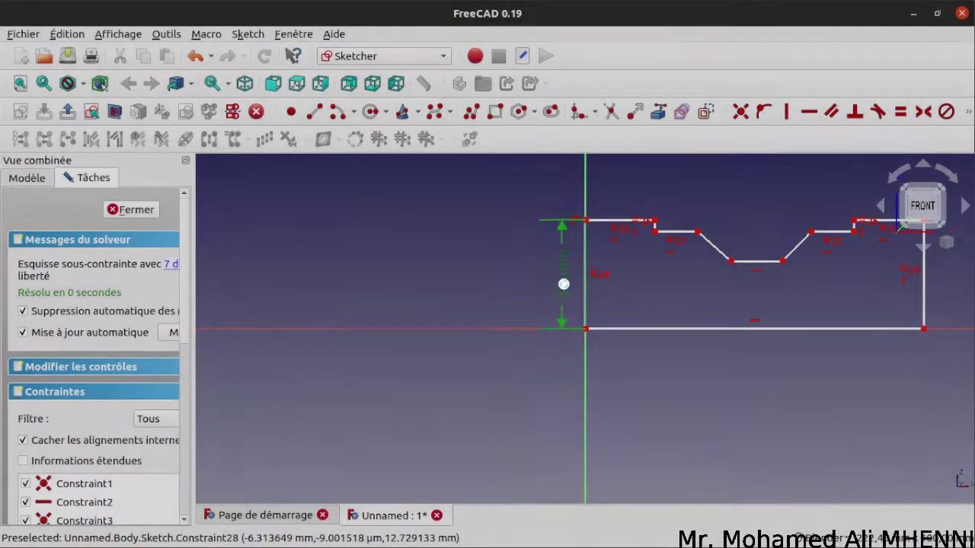
# Constrain the left vertical step wall to a height of 17 mm
pyautogui.click(970, 112)
pyautogui.click(798, 136)
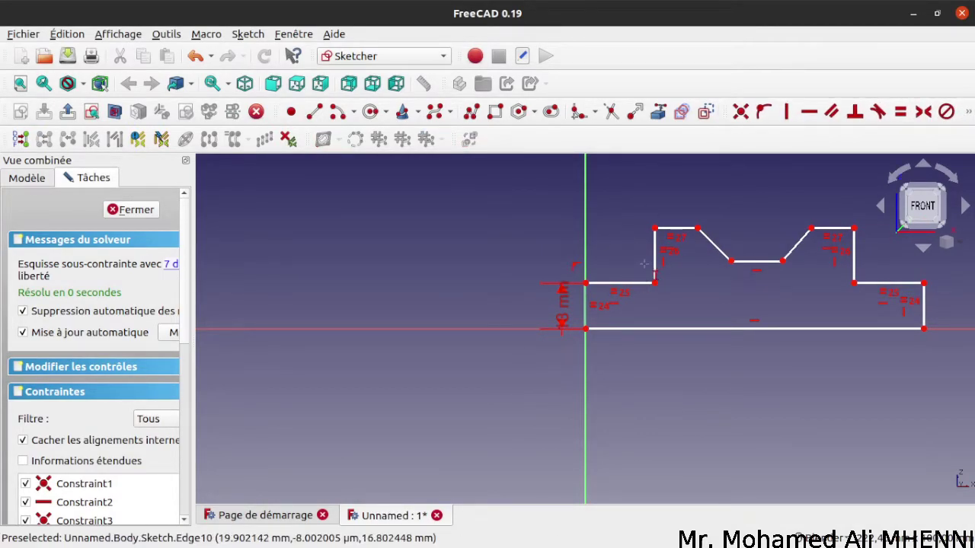
pyautogui.click(654, 257)
pyautogui.write('17')
pyautogui.press('Return')
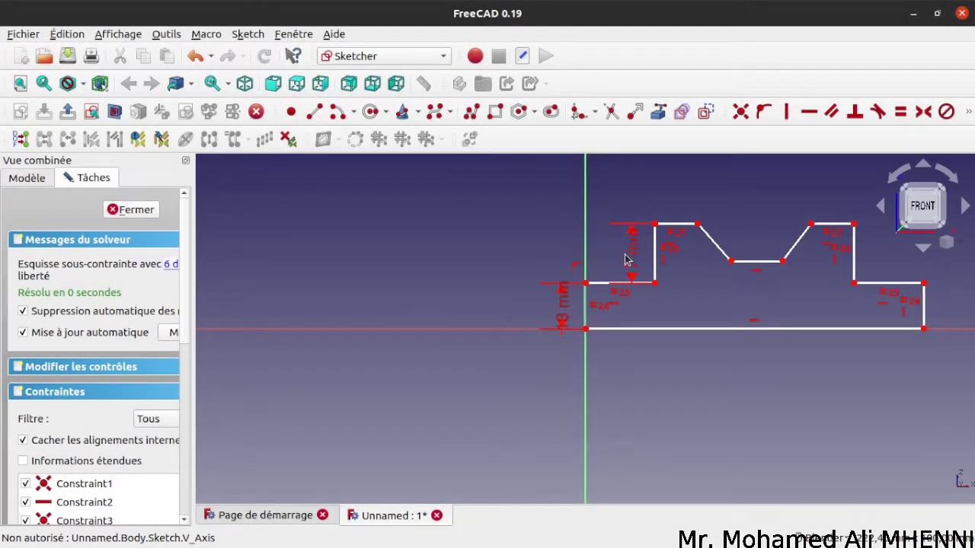
# Move the 17 mm and 13 mm dimension labels clear of the profile, in line to its left
pyautogui.moveTo(629, 260); pyautogui.dragTo(515, 255)
pyautogui.moveTo(566, 315); pyautogui.dragTo(514, 378)
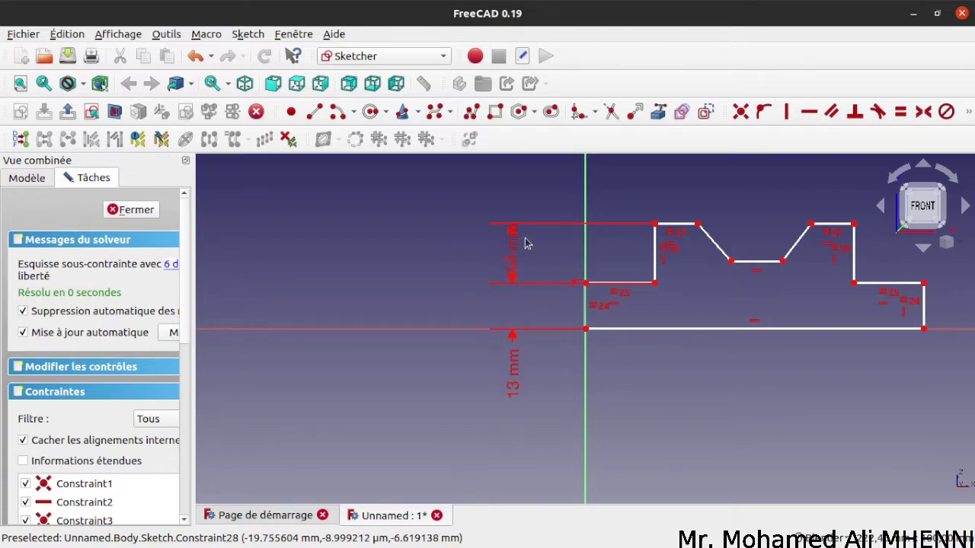
pyautogui.moveTo(515, 242); pyautogui.dragTo(514, 214)
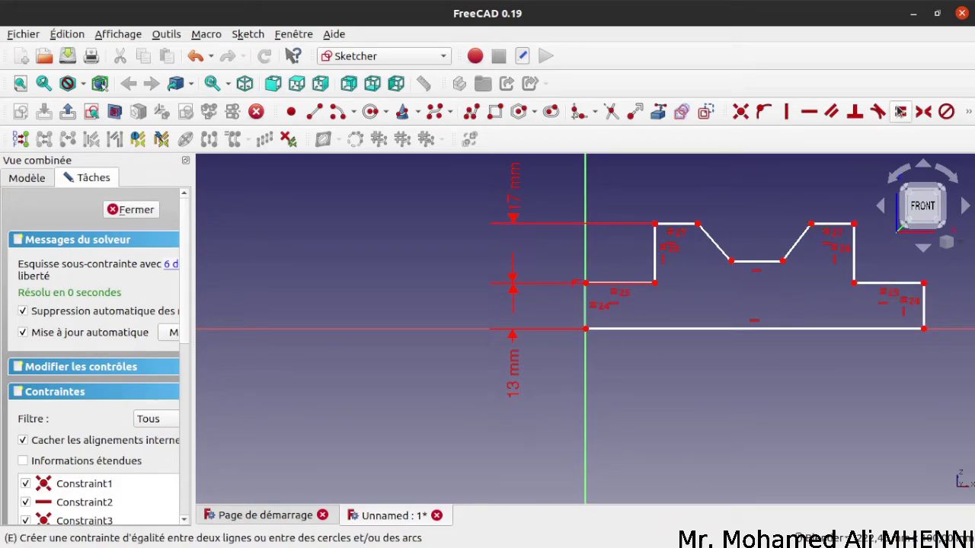
# Constrain the right lower ledge to a horizontal length of 25 mm
pyautogui.click(968, 111)
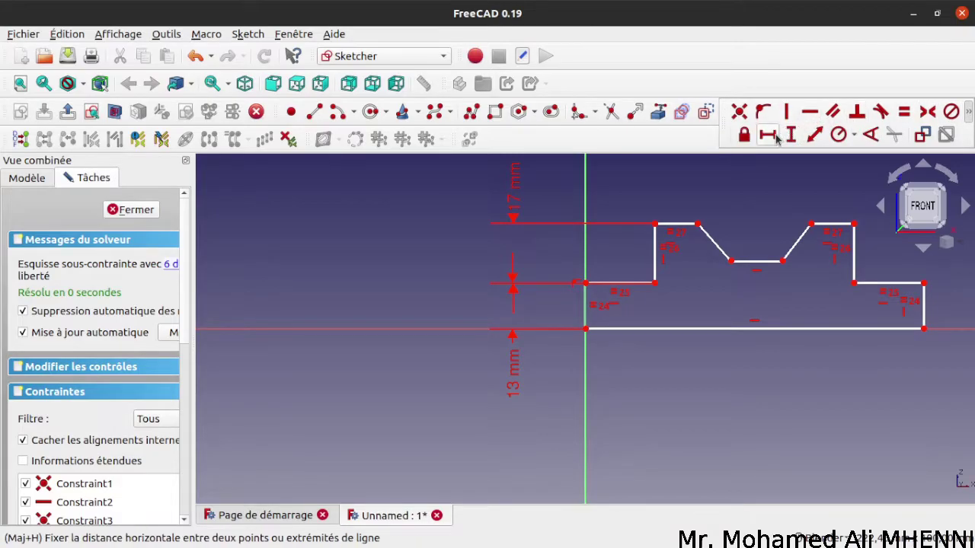
pyautogui.click(767, 135)
pyautogui.click(905, 282)
pyautogui.write('25')
pyautogui.press('Return')
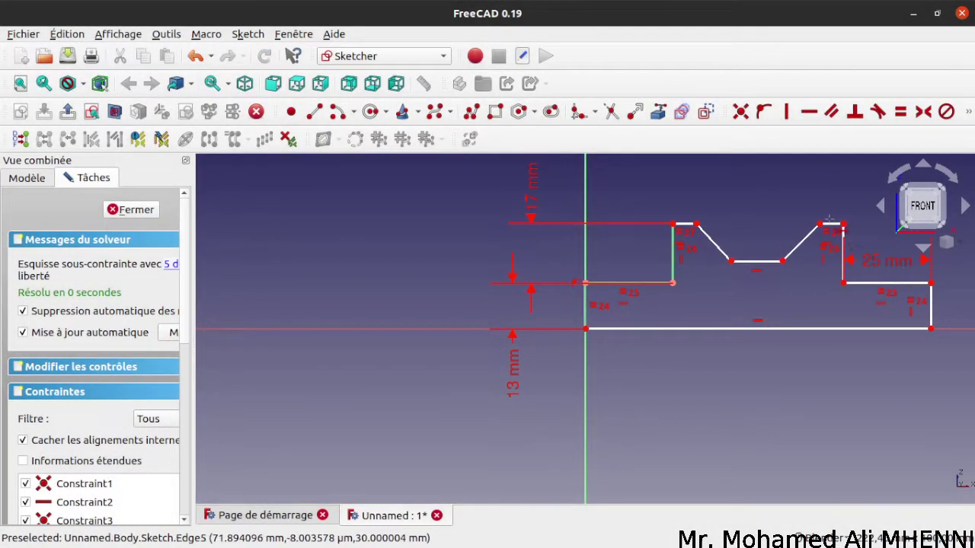
# Constrain the raised top edge right of the notch to a horizontal length of 25 mm
pyautogui.click(832, 224)
pyautogui.write('25')
pyautogui.press('Return')
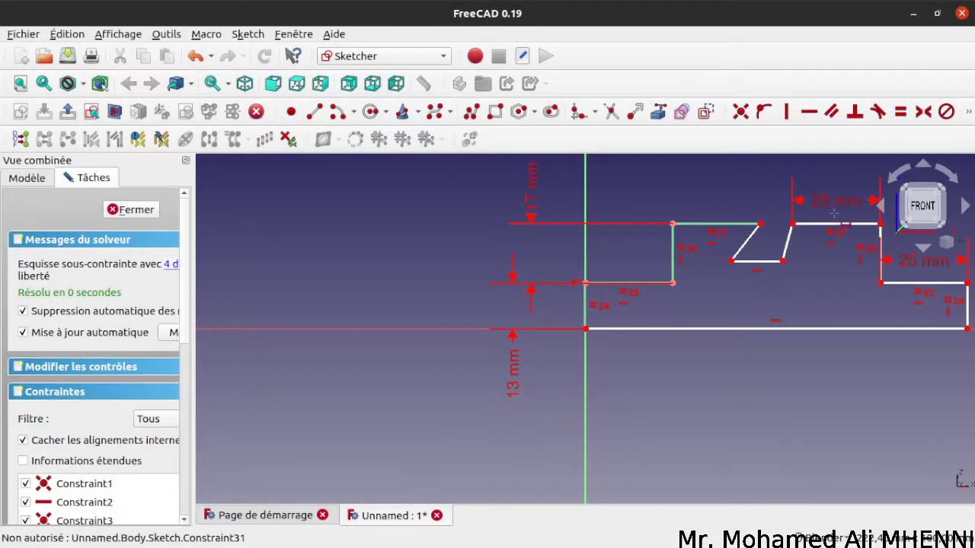
pyautogui.scroll(-3, 834, 229)
pyautogui.scroll(3, 836, 242)
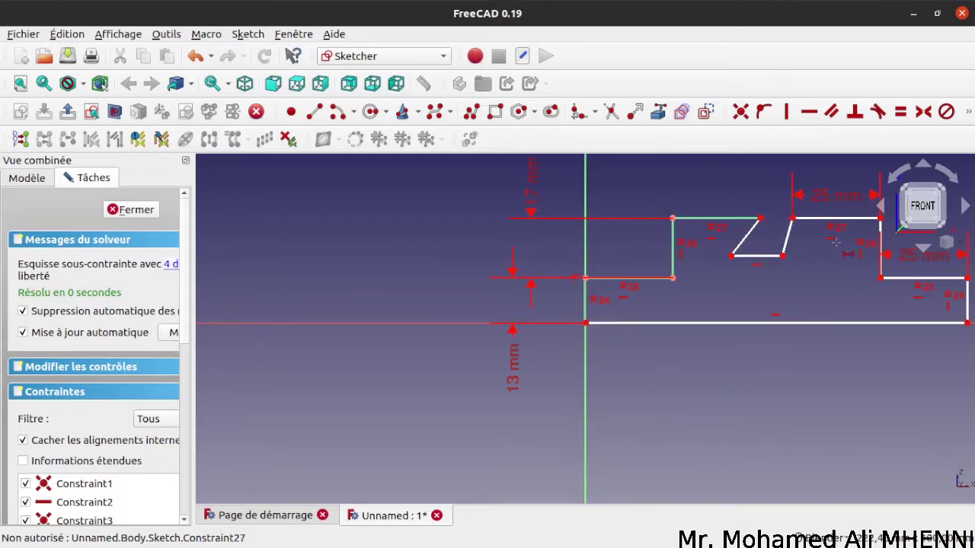
pyautogui.press('Escape')
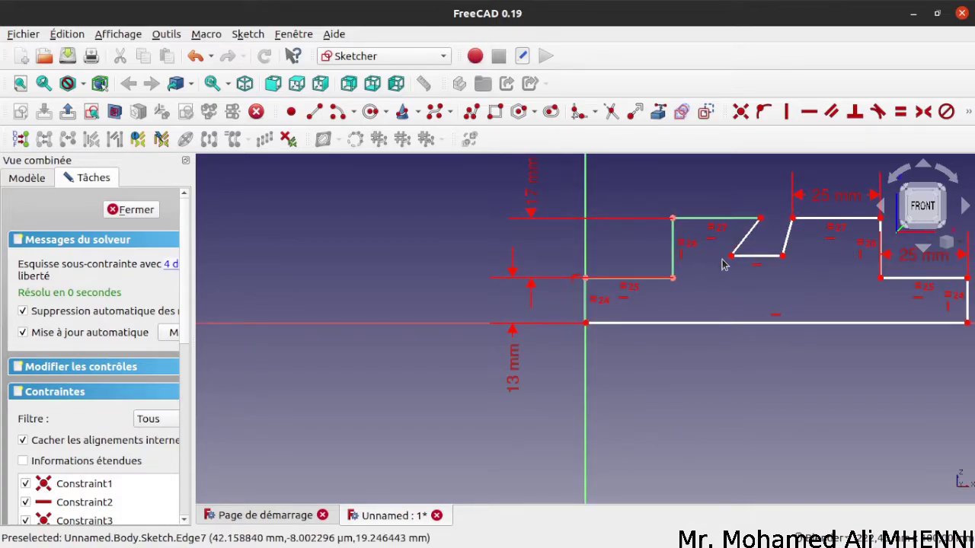
# Reposition the notch's corner points so its walls slope inward to a narrower floor
pyautogui.moveTo(732, 262); pyautogui.dragTo(795, 255)
pyautogui.moveTo(793, 220); pyautogui.dragTo(823, 219)
pyautogui.moveTo(779, 255)
pyautogui.mouseDown()
pyautogui.moveTo(805, 260)
pyautogui.moveTo(795, 256)
pyautogui.mouseUp()
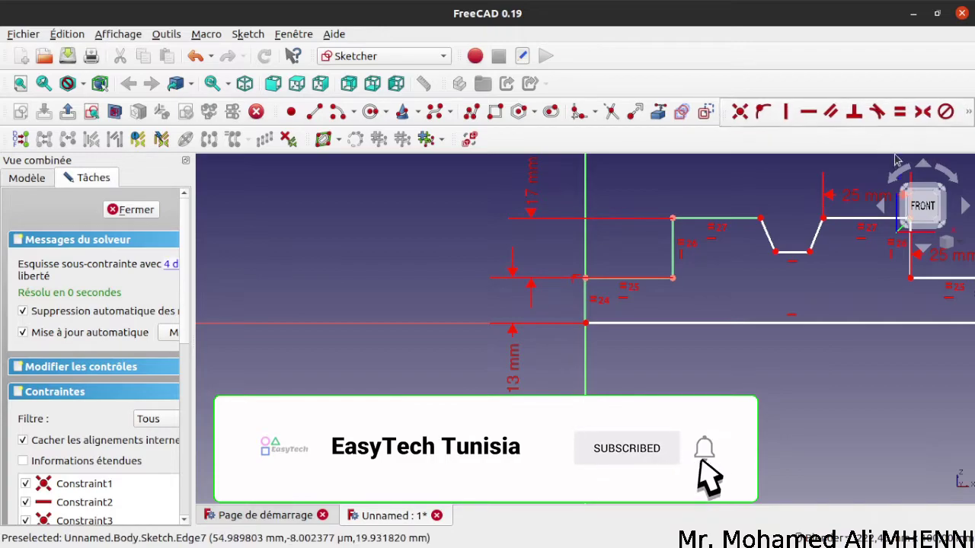
# Constrain the left and right sloped walls of the notch to a horizontal length of 10 mm each
pyautogui.click(970, 113)
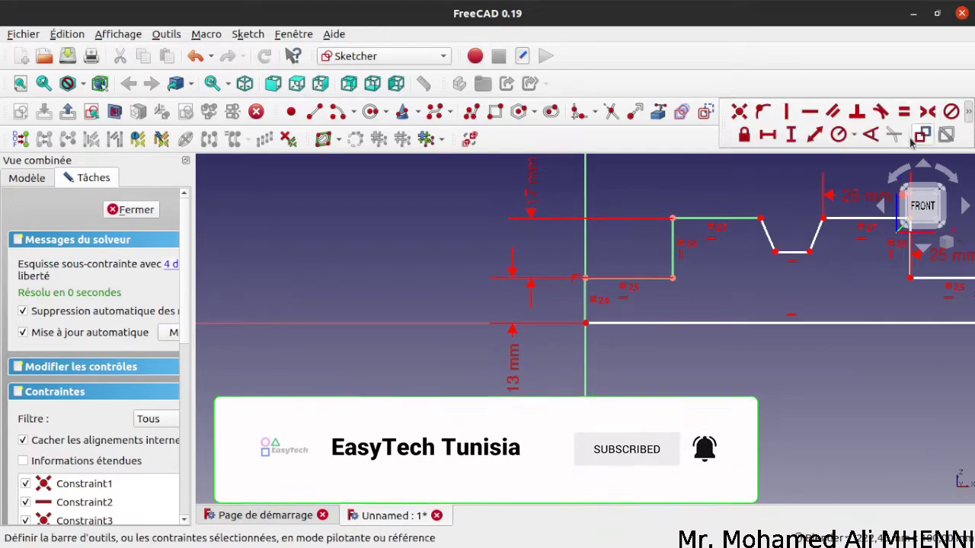
pyautogui.click(764, 135)
pyautogui.click(768, 233)
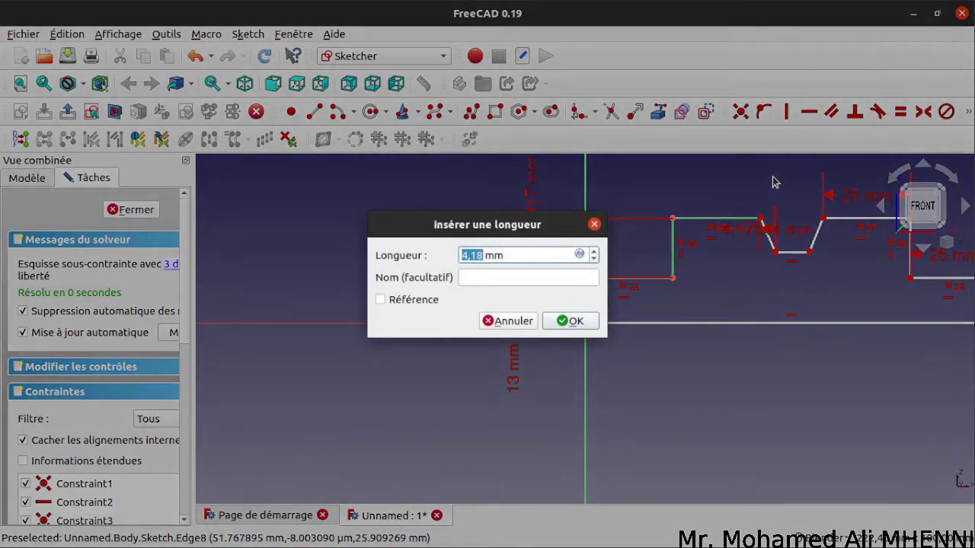
pyautogui.write('10')
pyautogui.press('Return')
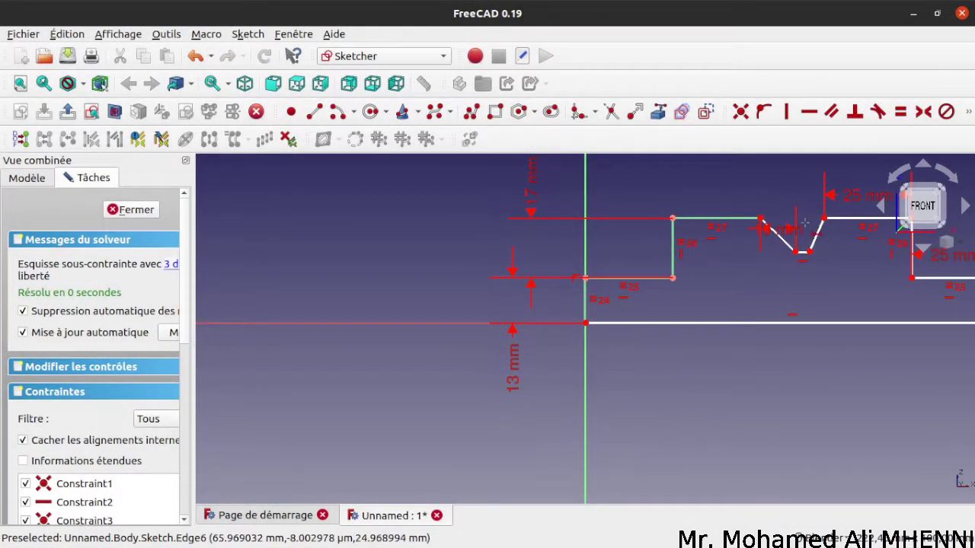
pyautogui.click(818, 233)
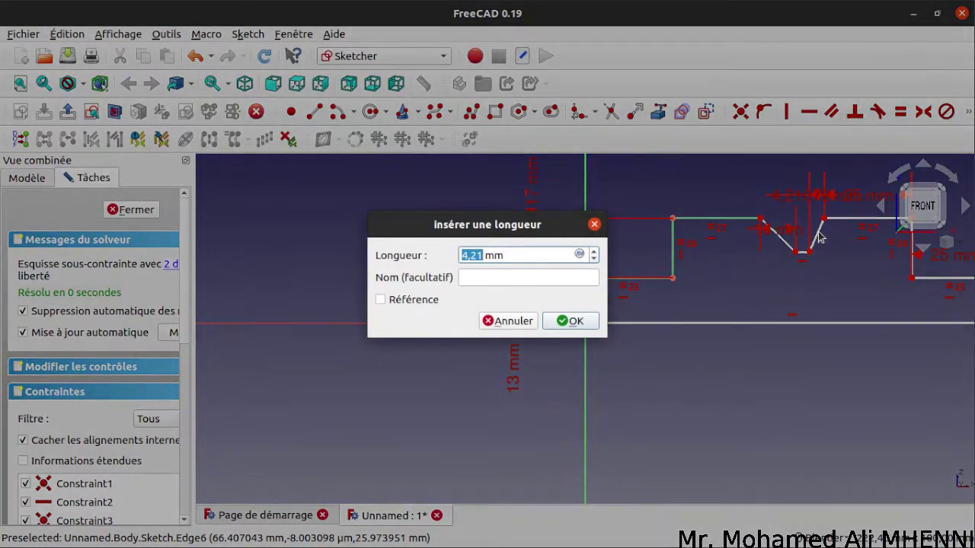
pyautogui.press('Return')
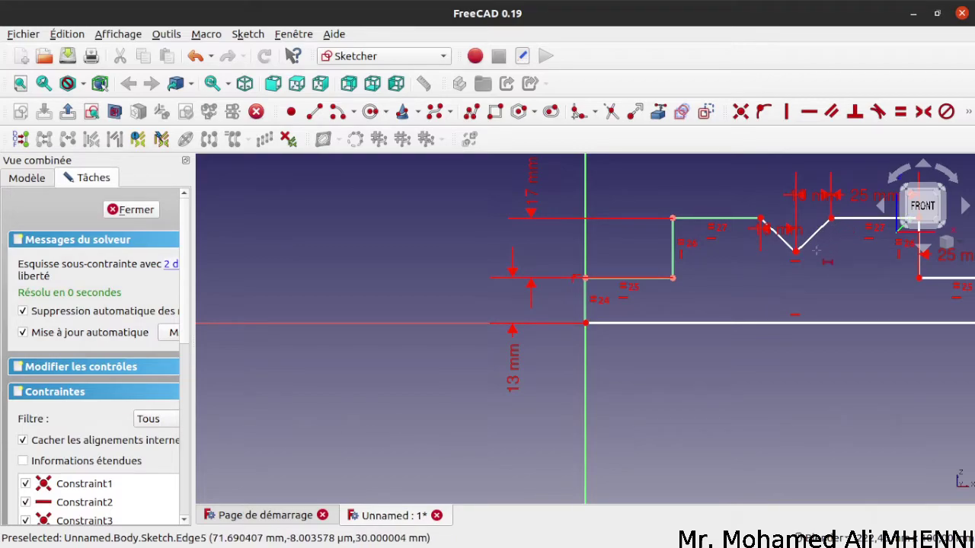
# Pull the notch's floor points apart and move the sloped walls' 10 mm dimension labels above the profile
pyautogui.scroll(5, 815, 248)
pyautogui.moveTo(759, 254)
pyautogui.mouseDown()
pyautogui.moveTo(815, 255)
pyautogui.moveTo(826, 183)
pyautogui.mouseUp()
pyautogui.scroll(-5, 815, 256)
pyautogui.moveTo(798, 246); pyautogui.dragTo(800, 212)
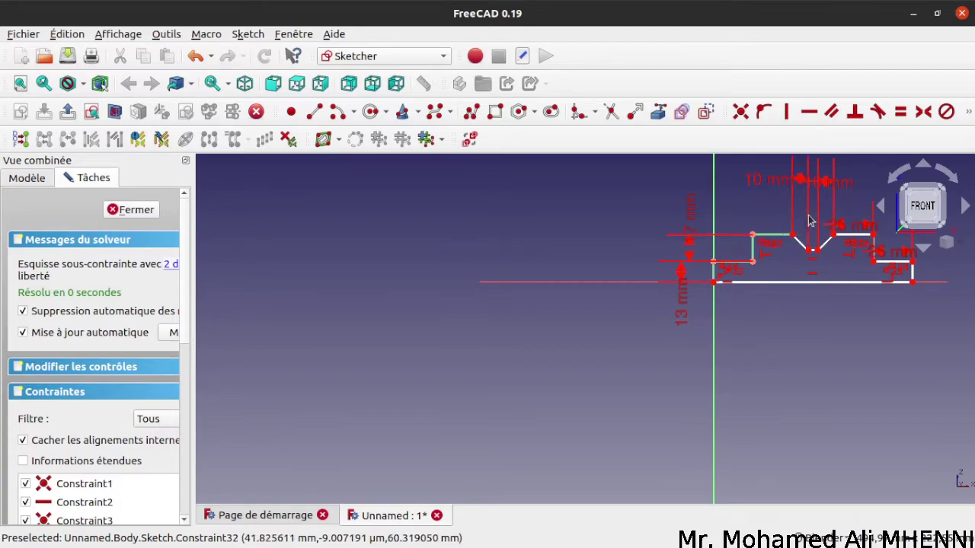
# Constrain the notch's floor edge to a horizontal length of 10 mm
pyautogui.scroll(6, 820, 262)
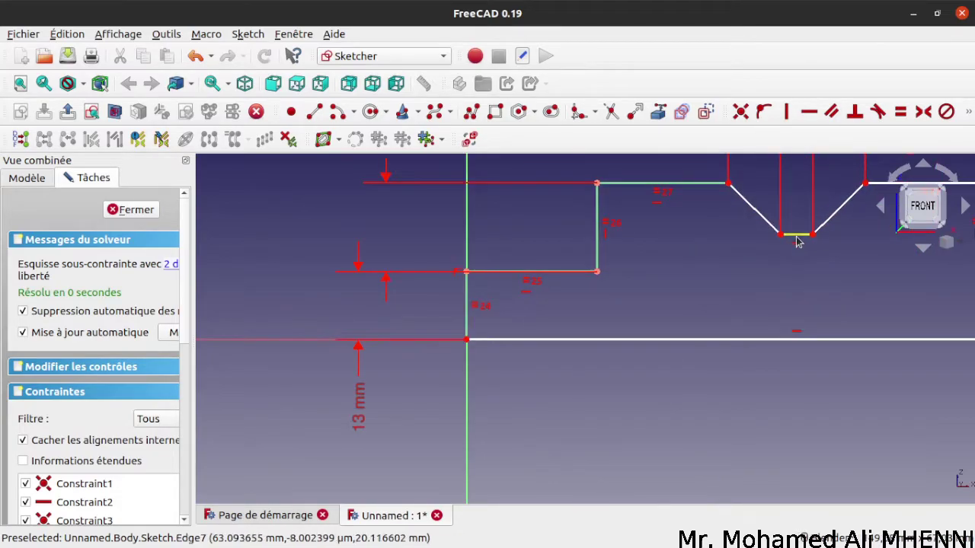
pyautogui.click(968, 113)
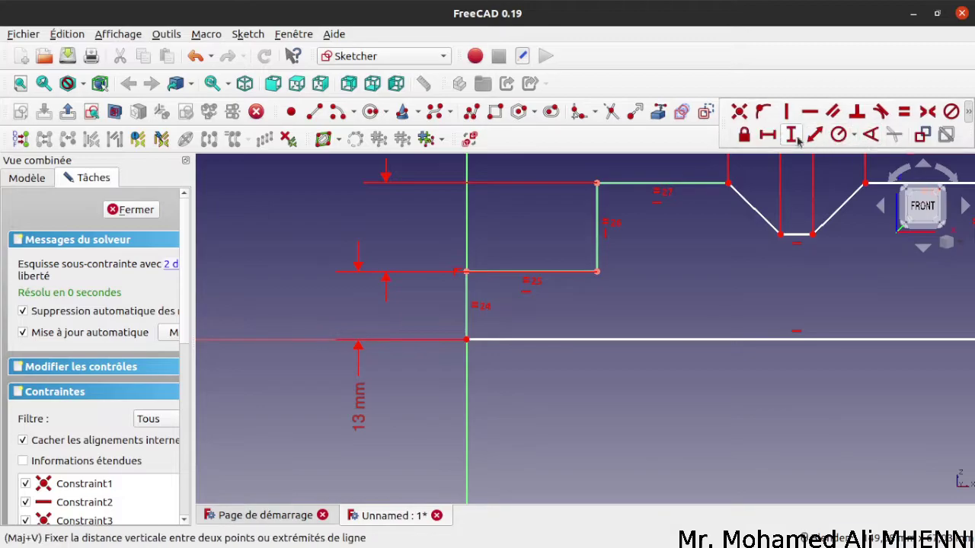
pyautogui.click(796, 235)
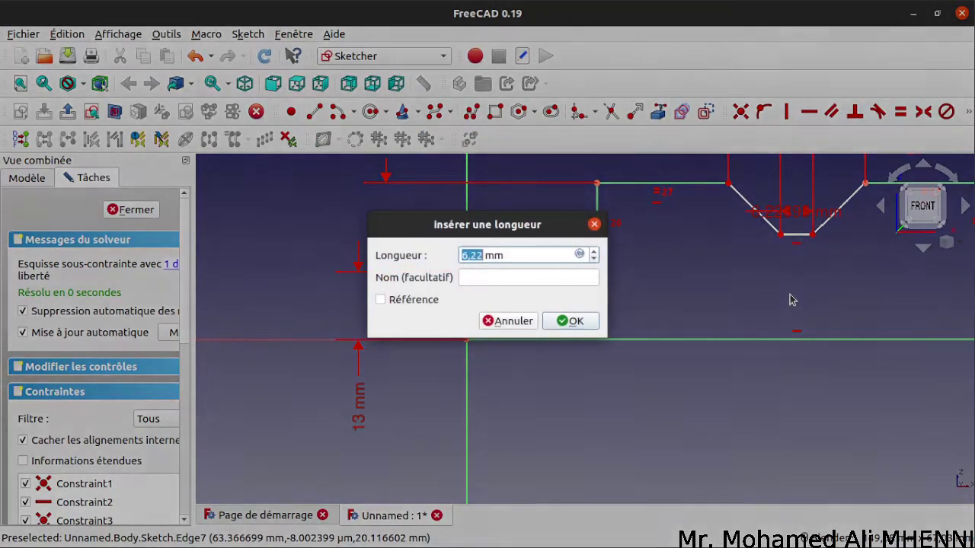
pyautogui.write('10')
pyautogui.press('Return')
pyautogui.scroll(3, 790, 294)
pyautogui.scroll(-5, 792, 293)
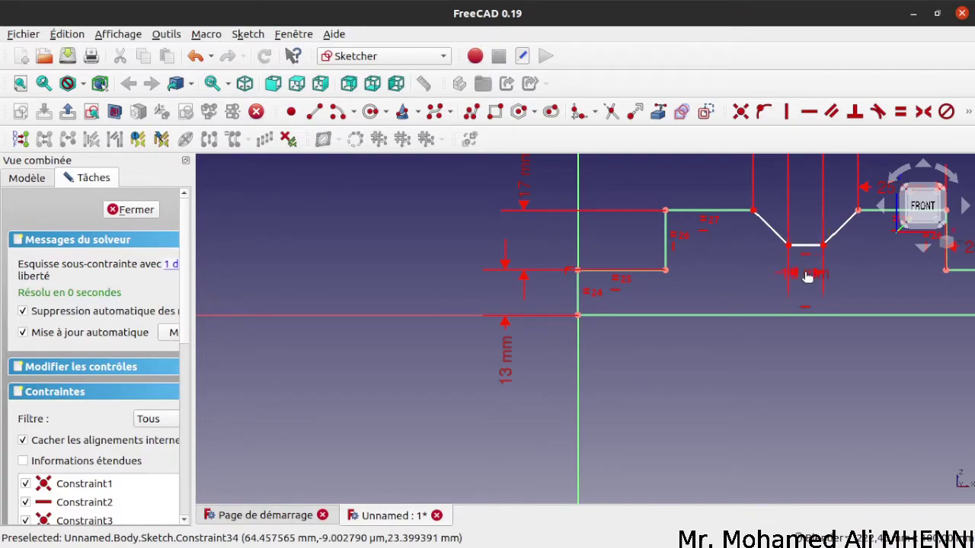
# Constrain the notch's left sloped wall to a vertical height of 10 mm and close the profile sketch
pyautogui.scroll(-3, 817, 273)
pyautogui.scroll(6, 845, 249)
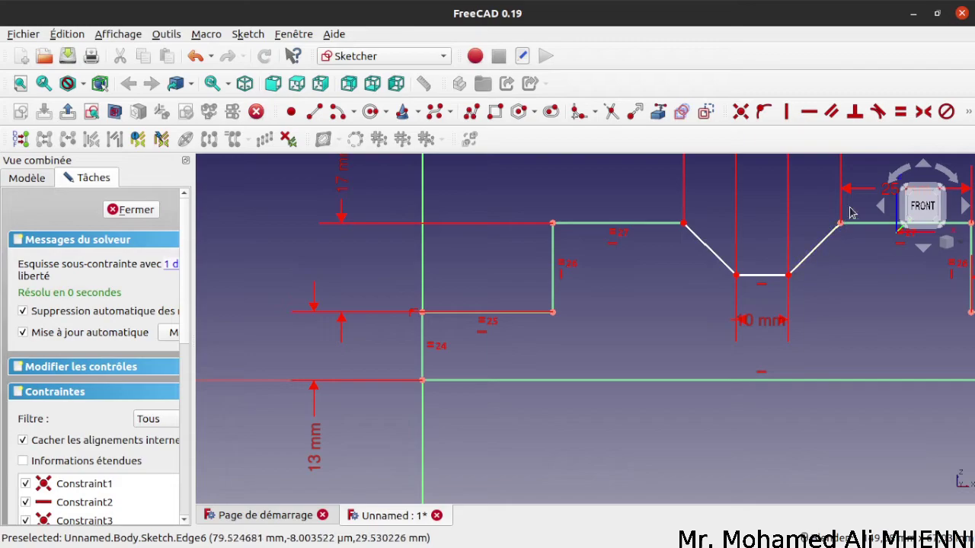
pyautogui.click(968, 111)
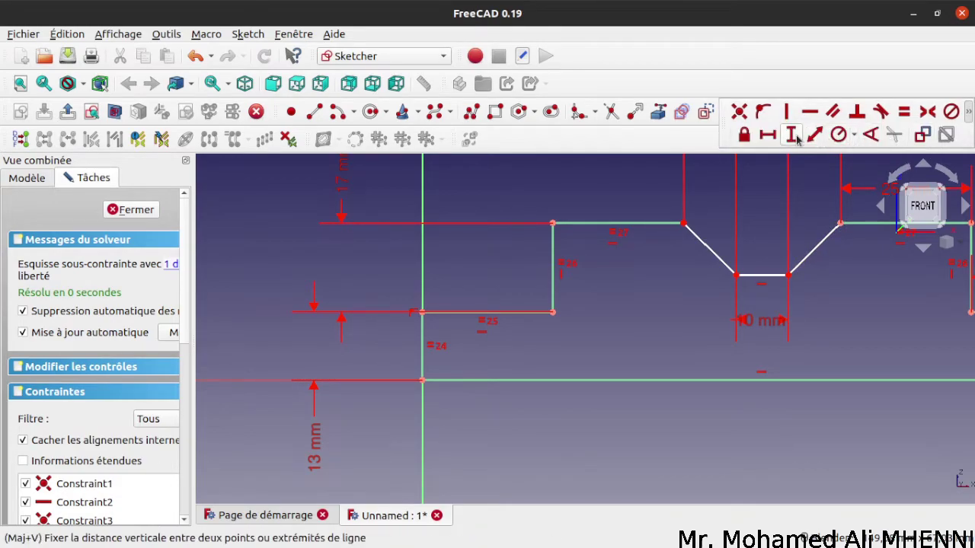
pyautogui.click(790, 135)
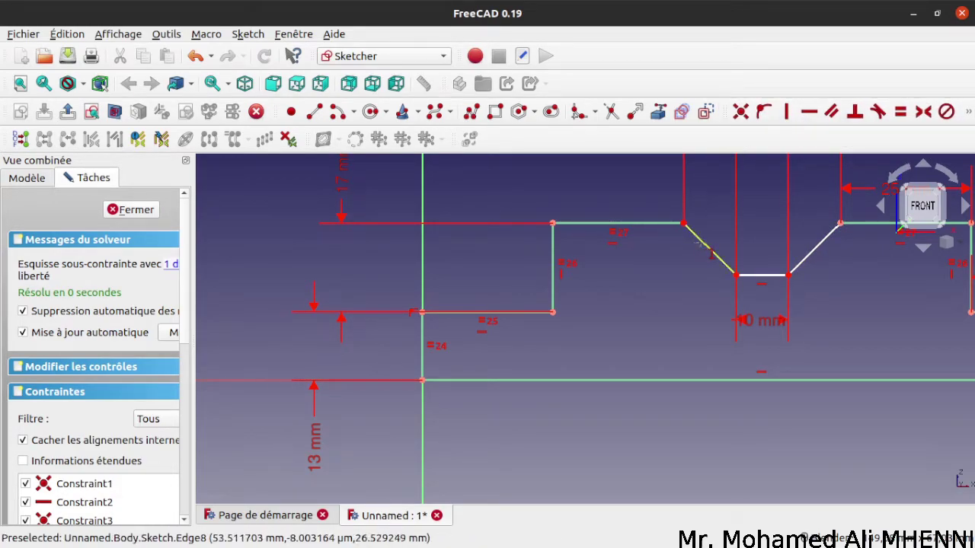
pyautogui.click(701, 244)
pyautogui.press('Return')
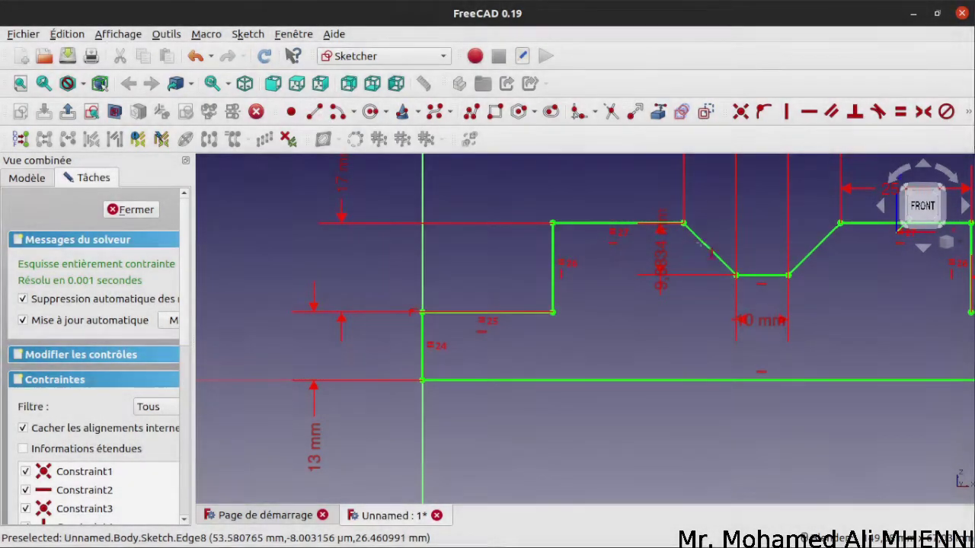
pyautogui.scroll(-3, 690, 252)
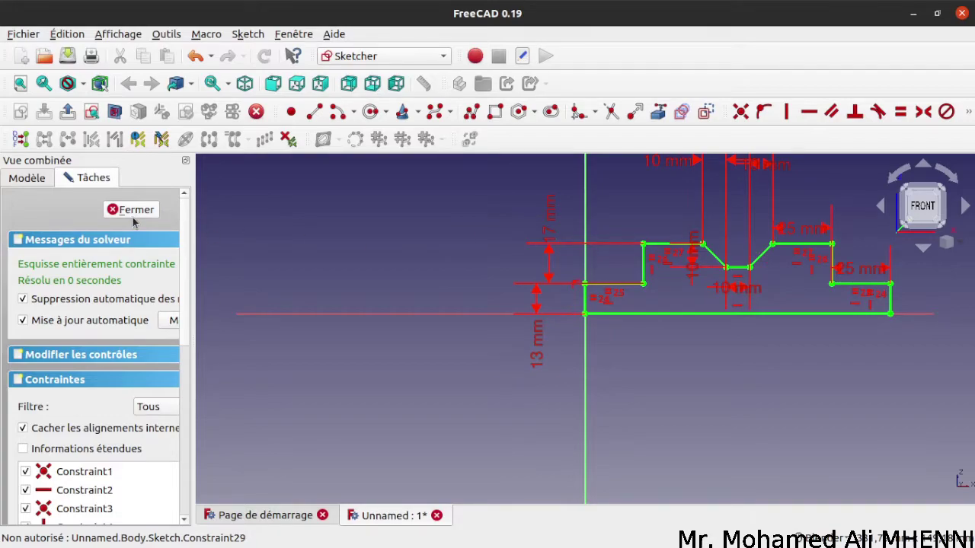
pyautogui.click(133, 212)
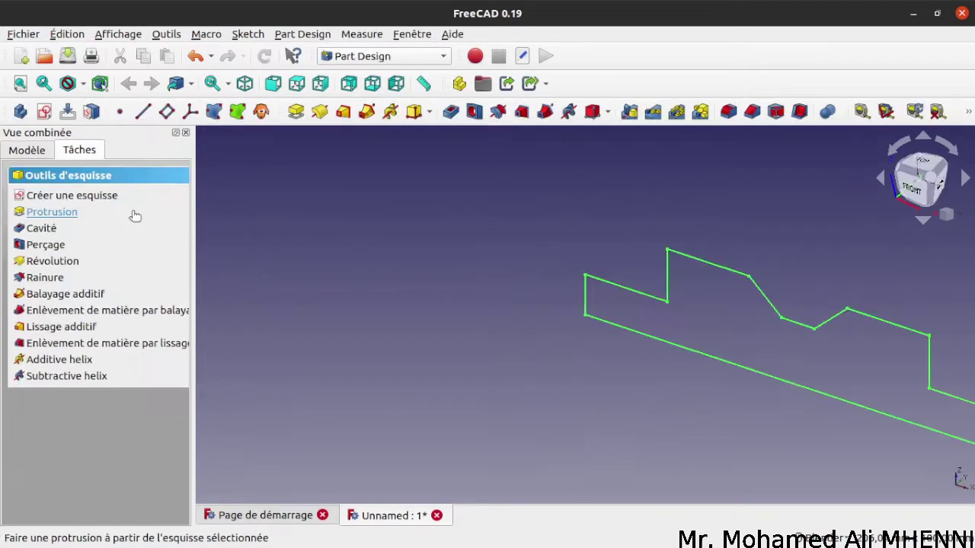
# Pad the profile to a length of 40 mm, symmetric to the sketch plane
pyautogui.click(61, 214)
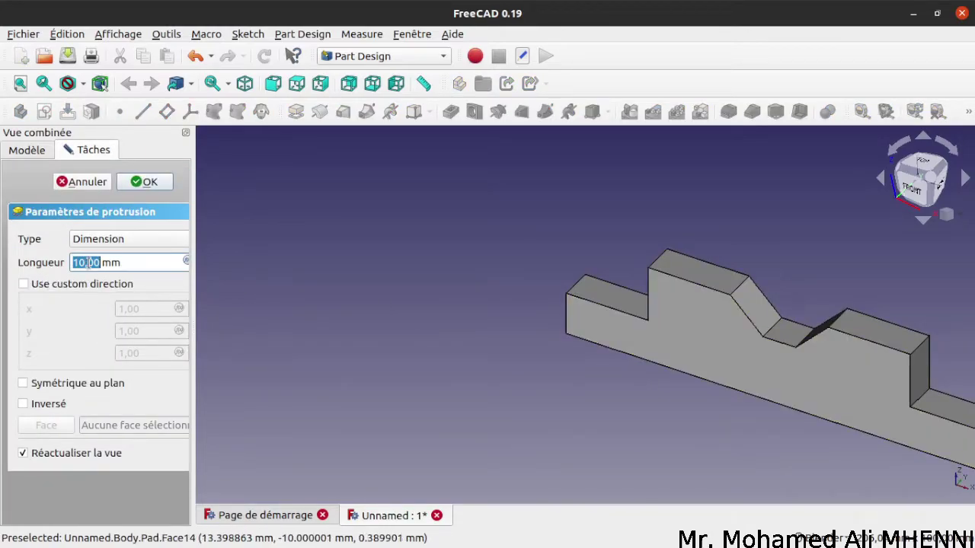
pyautogui.write('40')
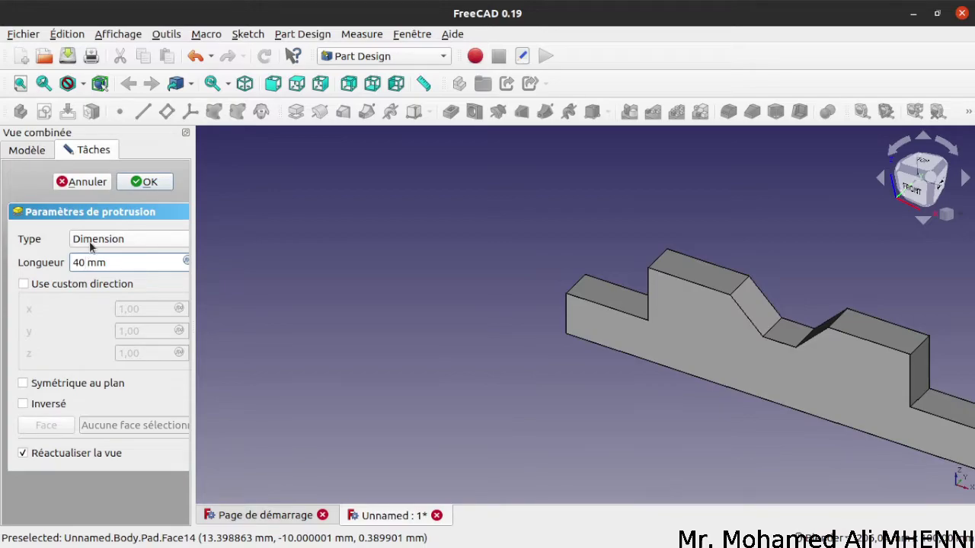
pyautogui.click(70, 385)
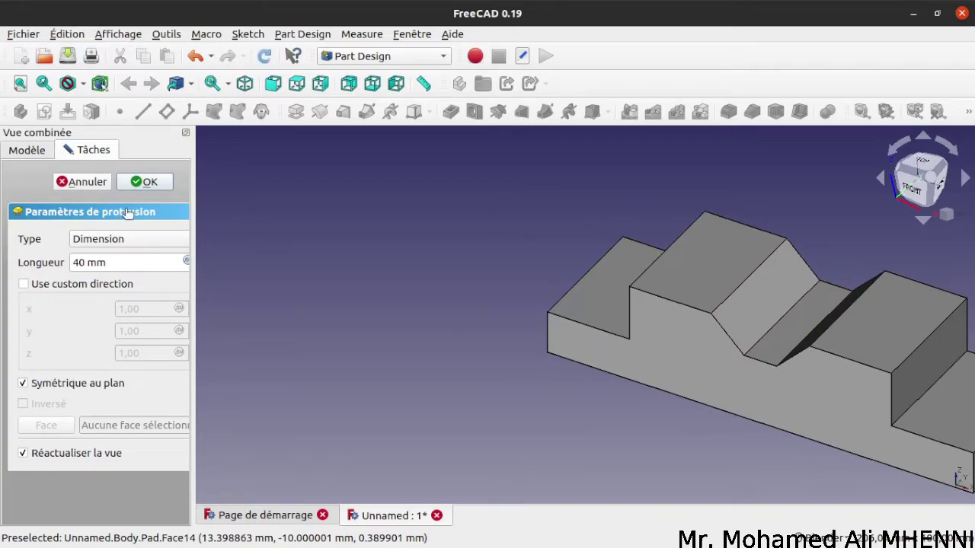
pyautogui.click(137, 183)
# Start a new sketch on the top face of the block's left lower ledge
pyautogui.scroll(-3, 552, 305)
pyautogui.moveTo(601, 339); pyautogui.dragTo(636, 355, button='middle')
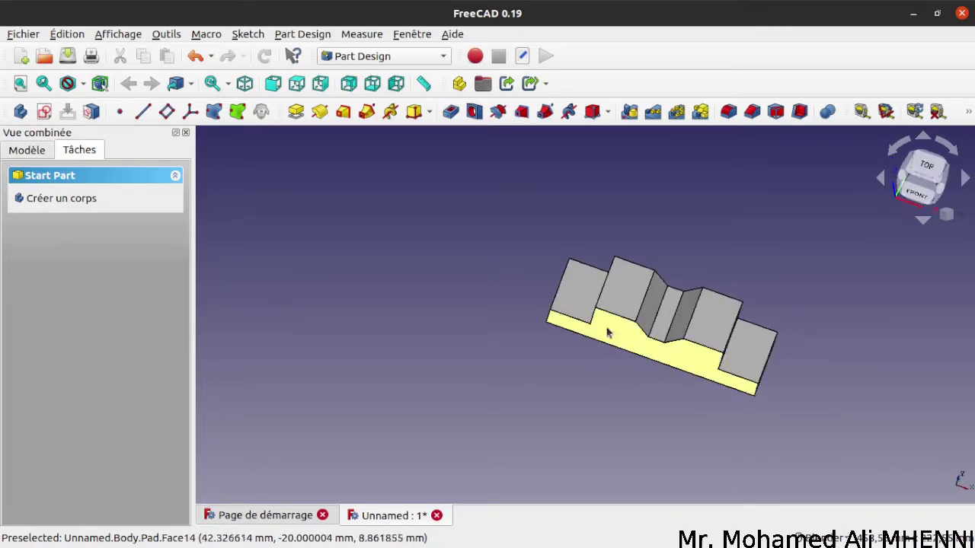
pyautogui.click(579, 296)
pyautogui.click(762, 350)
pyautogui.click(566, 299)
pyautogui.click(592, 381)
pyautogui.click(572, 309)
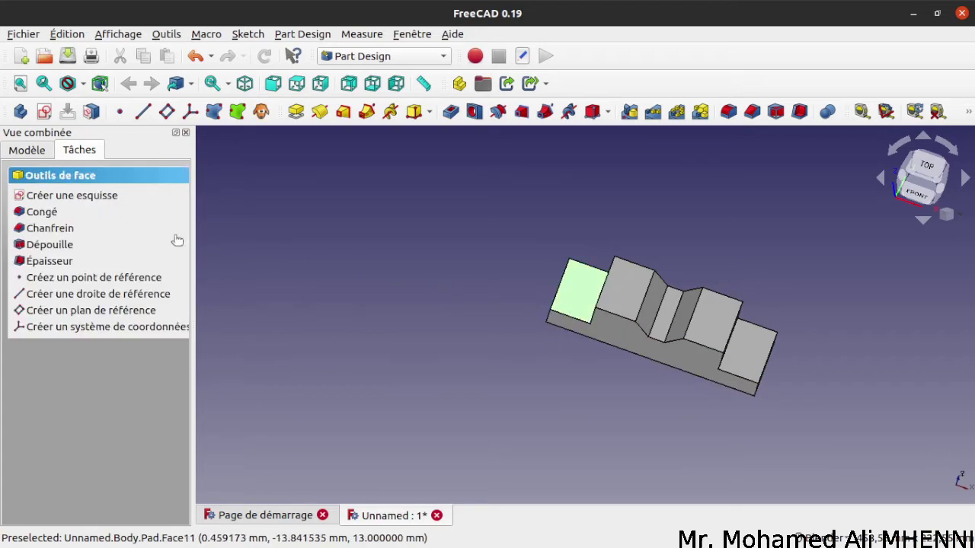
pyautogui.click(48, 196)
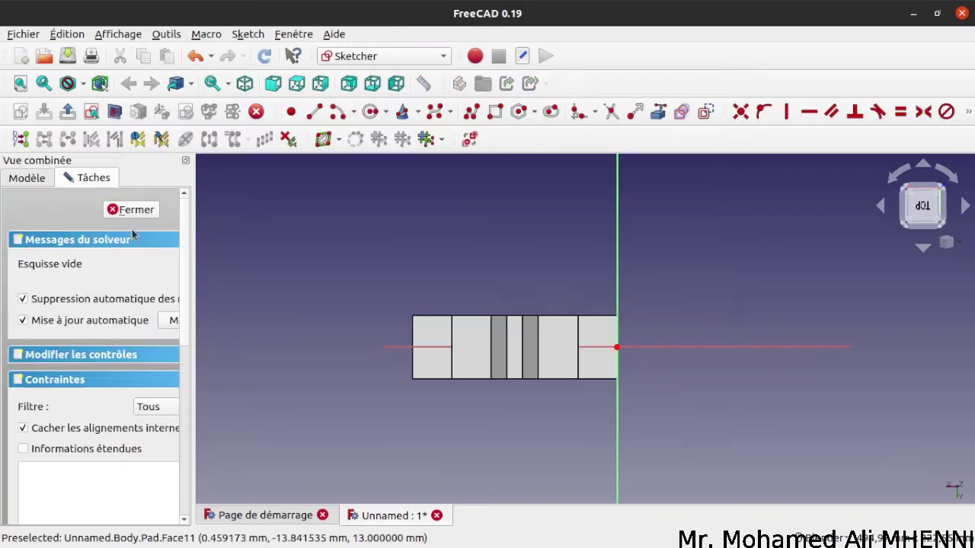
pyautogui.click(20, 83)
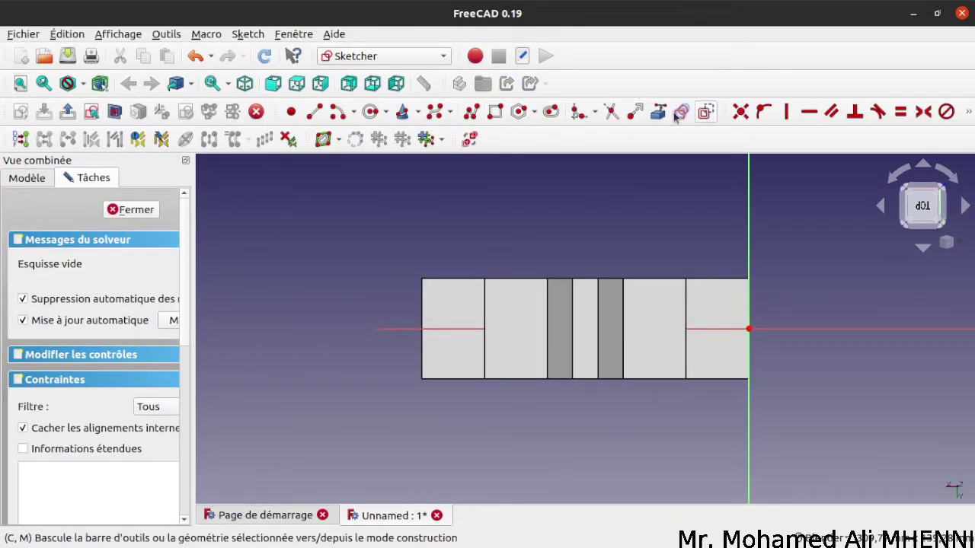
# Draw one circle on each of the two lower ledges, both centred on the horizontal axis
pyautogui.click(371, 112)
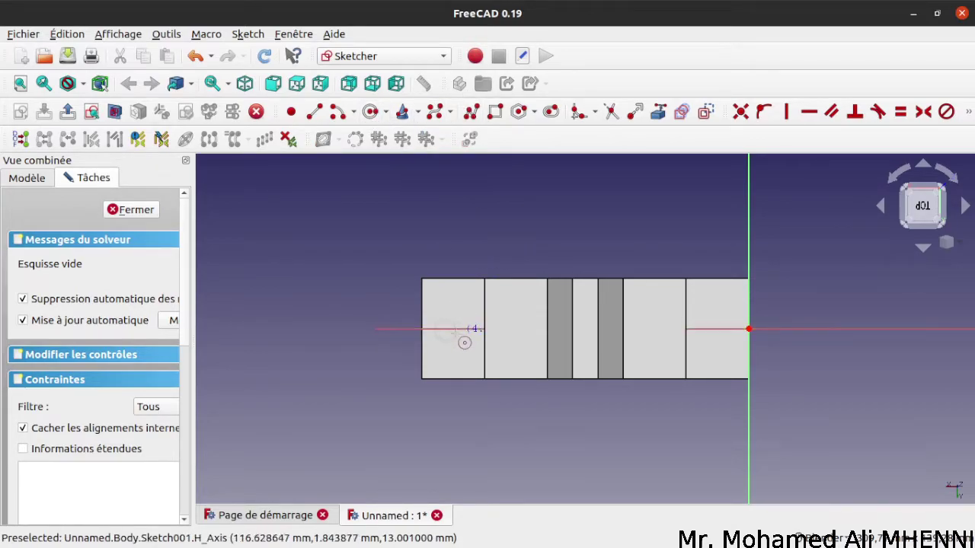
pyautogui.click(446, 328)
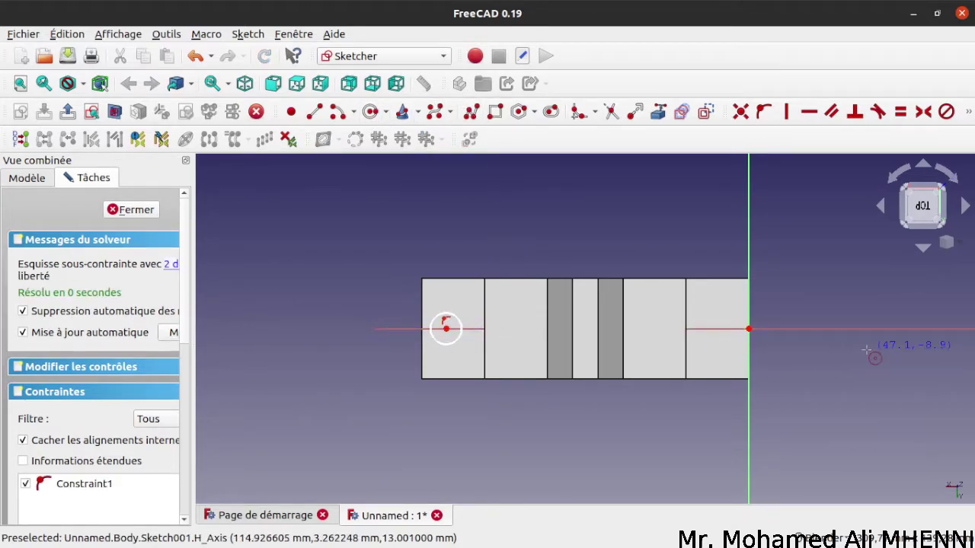
pyautogui.click(709, 328)
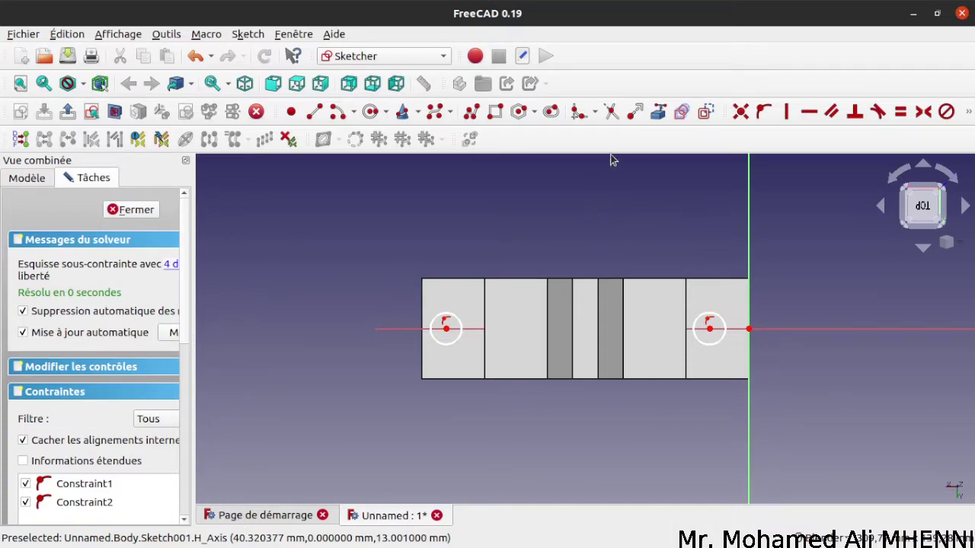
# Constrain the diameter of the circle on the ledge farthest from the origin to 13 mm
pyautogui.click(968, 112)
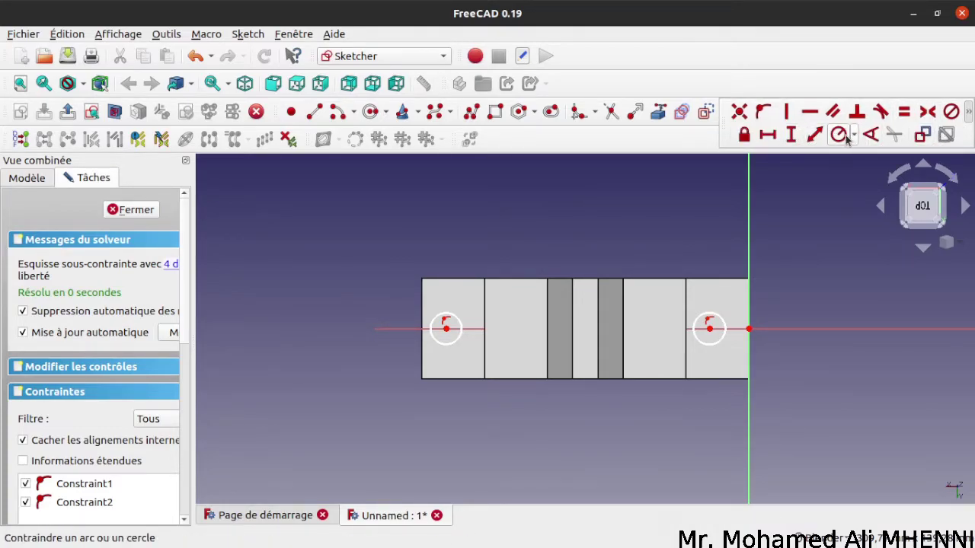
pyautogui.click(853, 135)
pyautogui.click(854, 172)
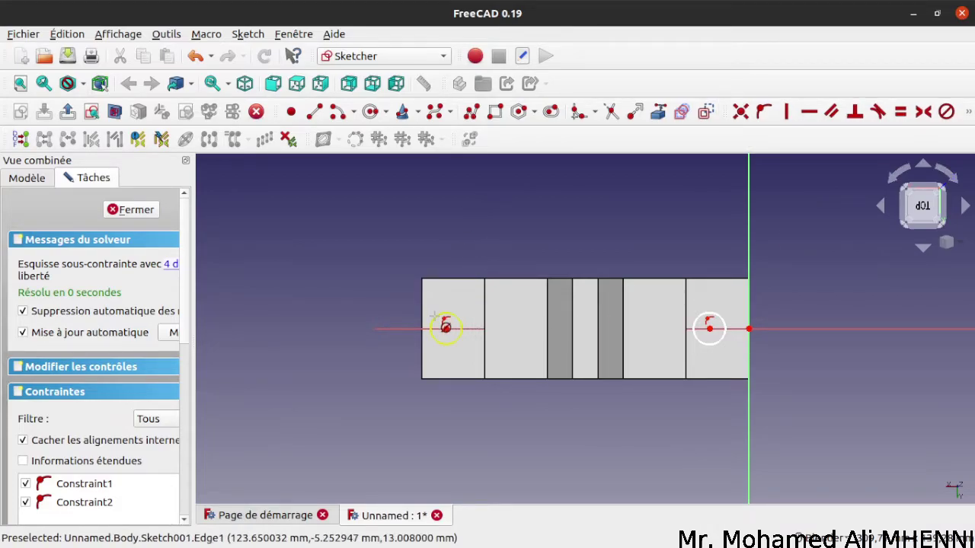
pyautogui.click(444, 322)
pyautogui.write('13')
pyautogui.press('Return')
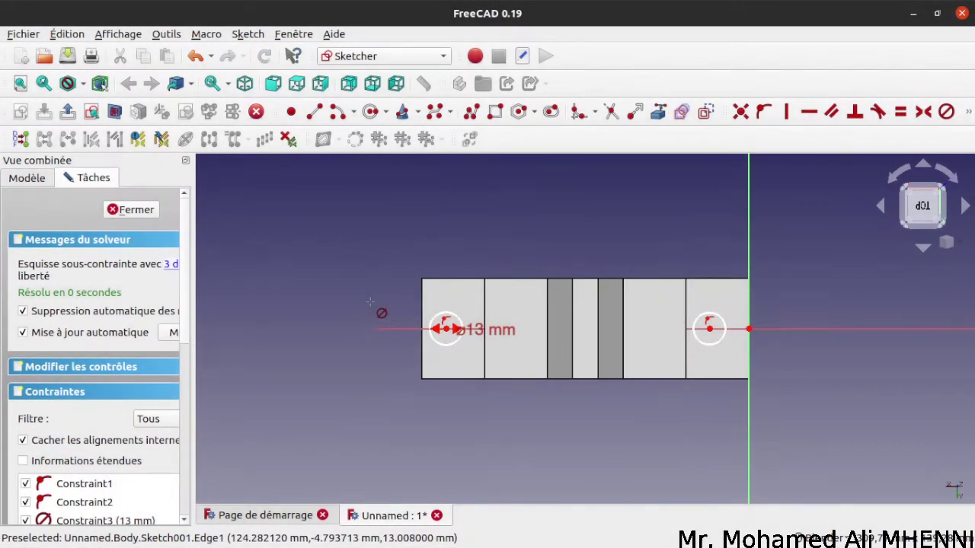
# Apply an equality constraint between the two ledge circles
pyautogui.click(722, 323)
pyautogui.click(443, 348)
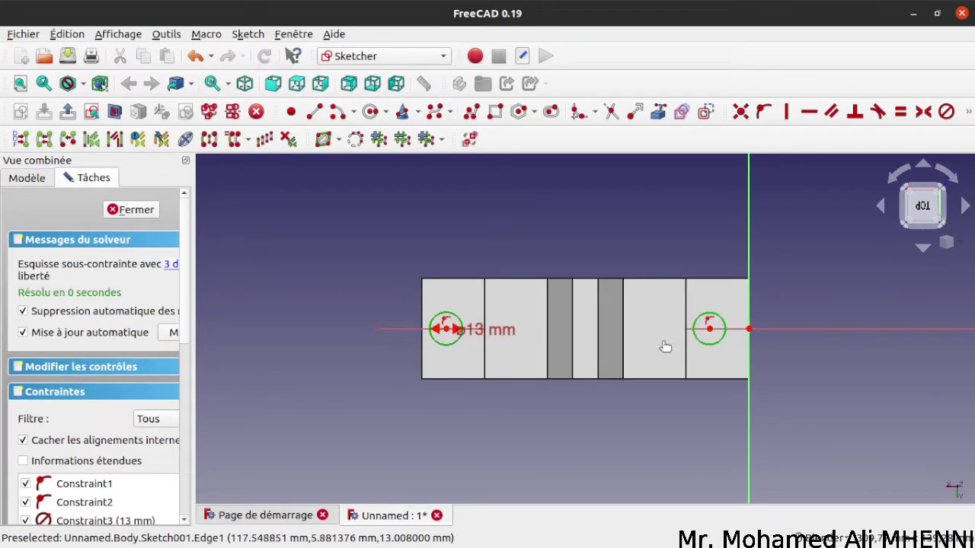
pyautogui.click(900, 112)
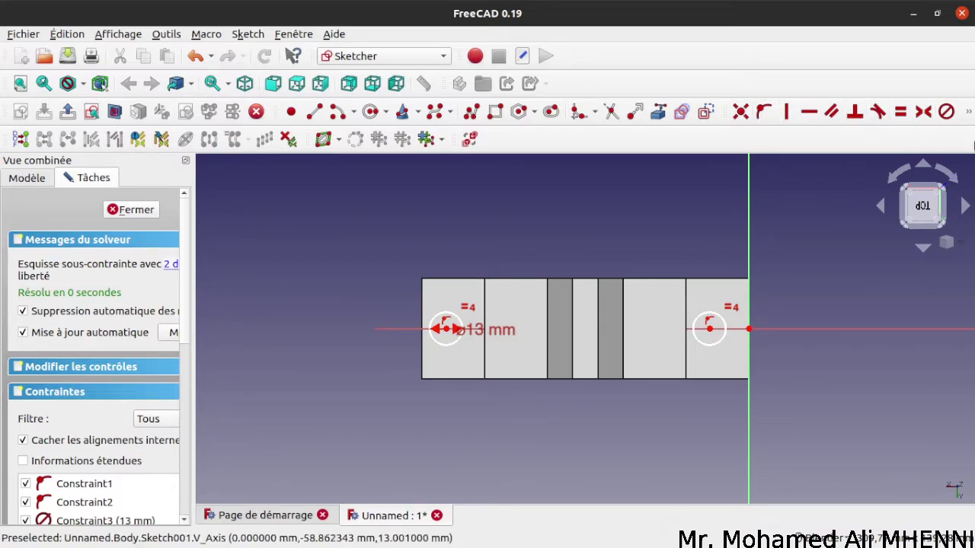
# Reopen the sketch containing the two ledge circles for editing
pyautogui.click(968, 114)
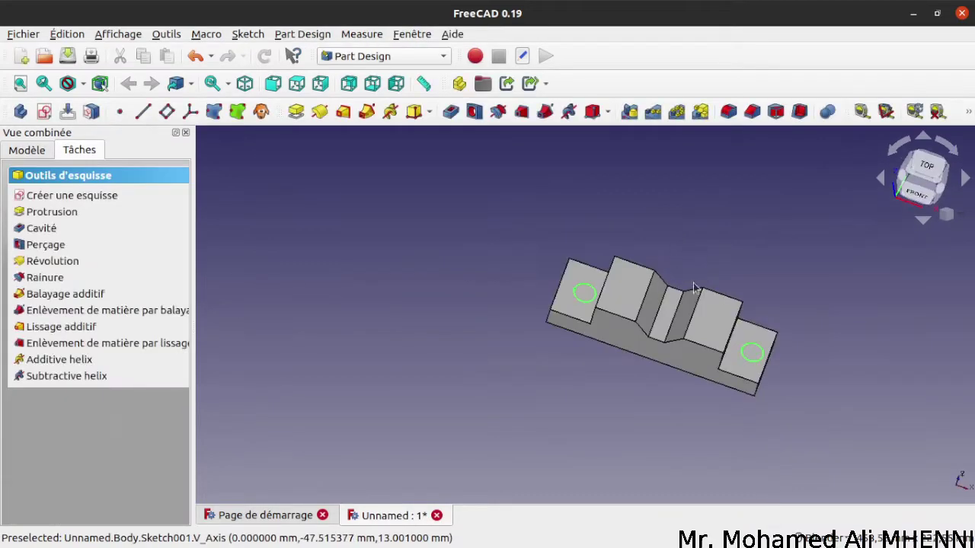
pyautogui.click(27, 149)
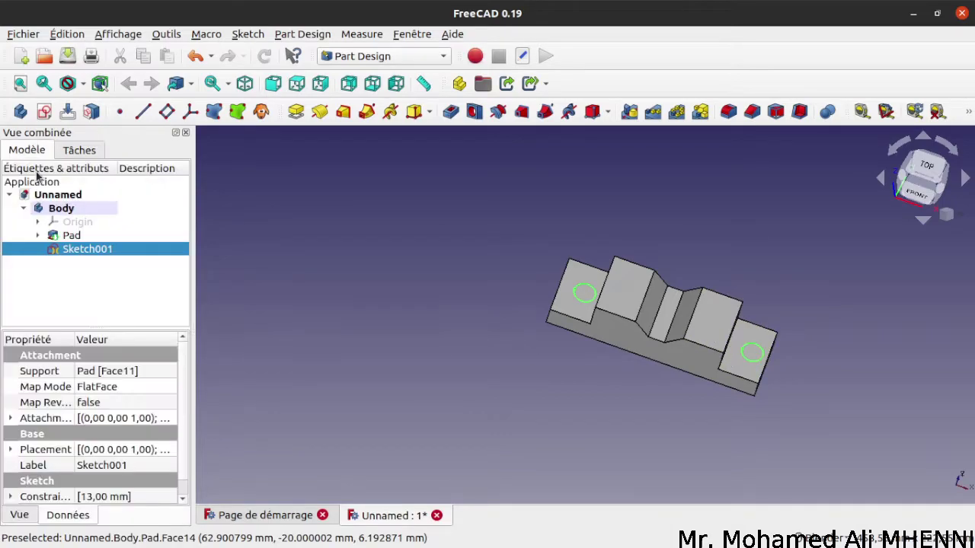
pyautogui.rightClick(87, 251)
pyautogui.click(134, 256)
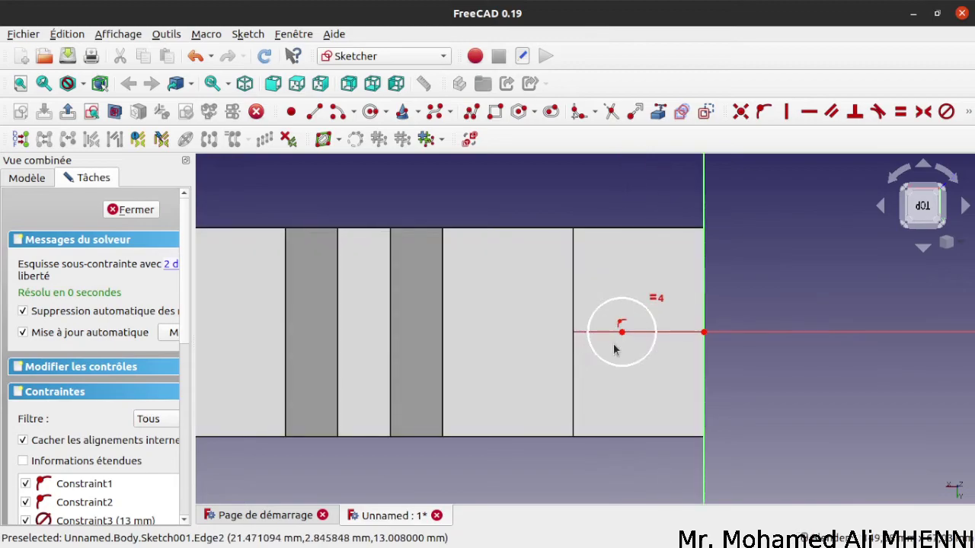
pyautogui.scroll(-4, 613, 344)
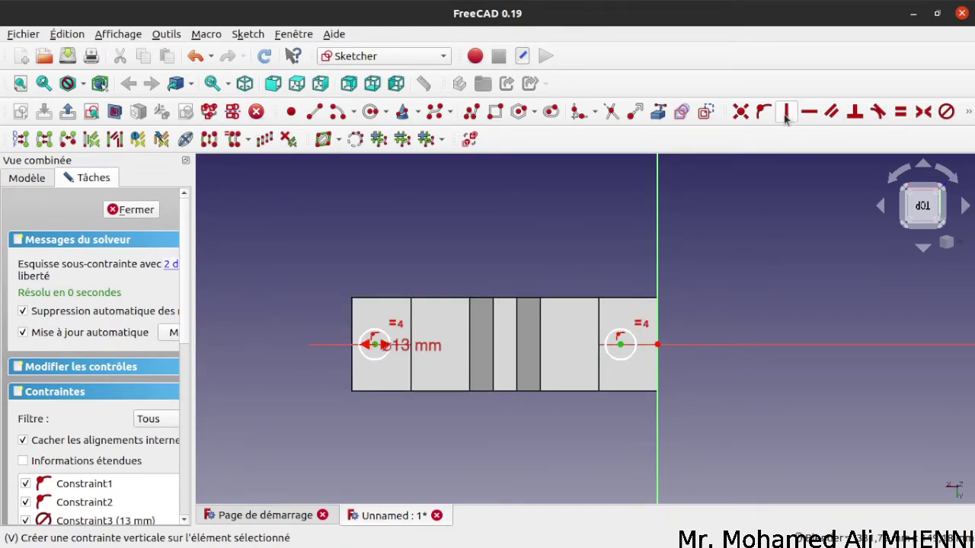
# Constrain the horizontal distance between the origin and the centre of the nearest ledge circle to 12.5 mm
pyautogui.click(968, 113)
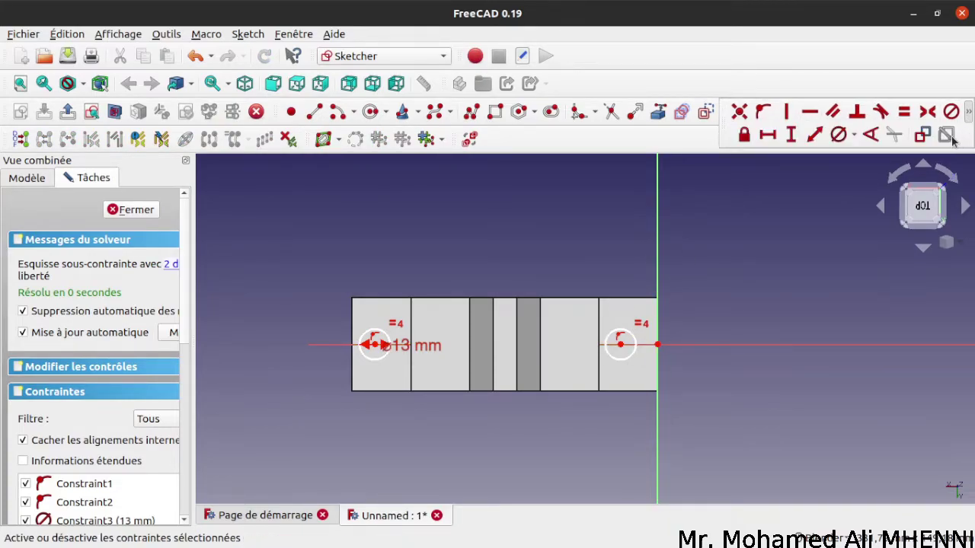
pyautogui.click(767, 141)
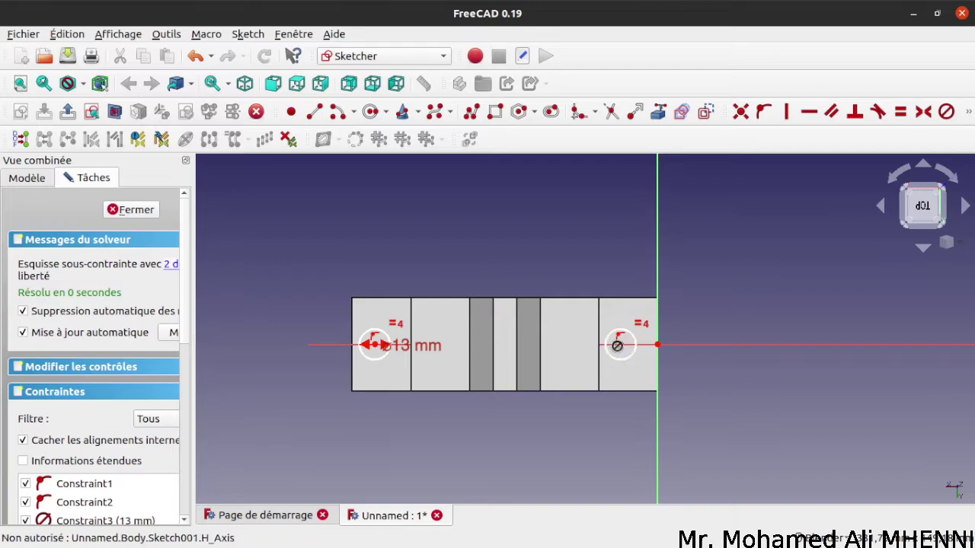
pyautogui.click(657, 345)
pyautogui.click(621, 345)
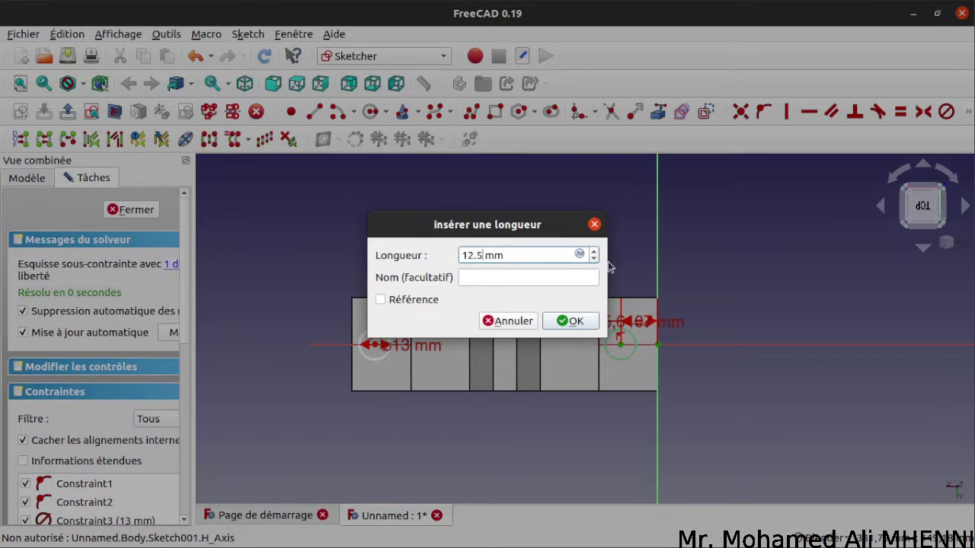
pyautogui.press('Return')
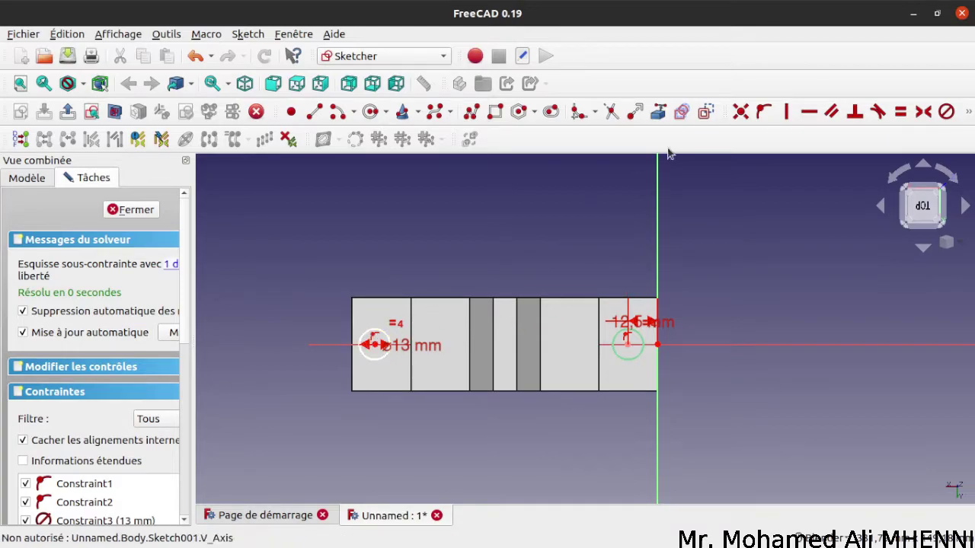
# Project the block's far end edge as external geometry, constrain the far circle's centre 12.5 mm horizontally from it, and close the sketch
pyautogui.click(657, 116)
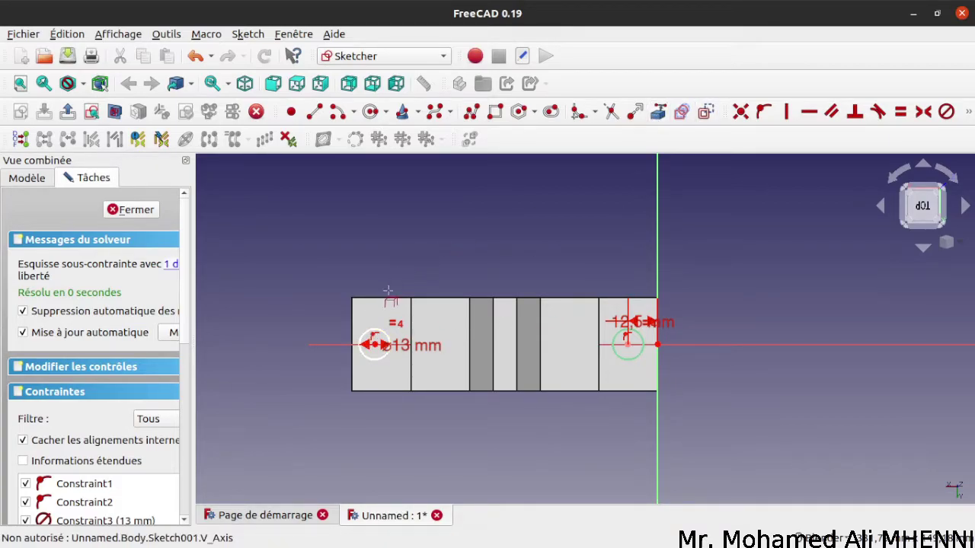
pyautogui.click(352, 324)
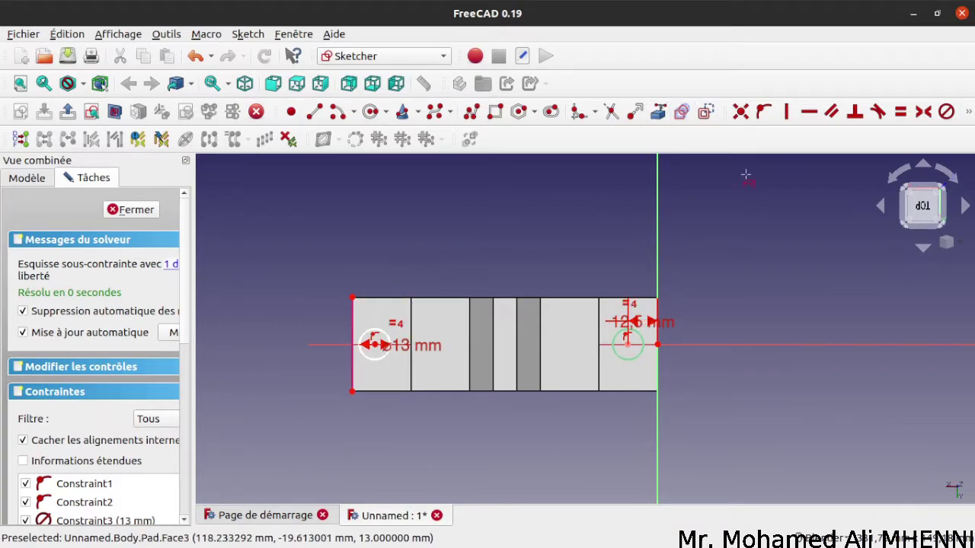
pyautogui.click(967, 111)
pyautogui.click(770, 139)
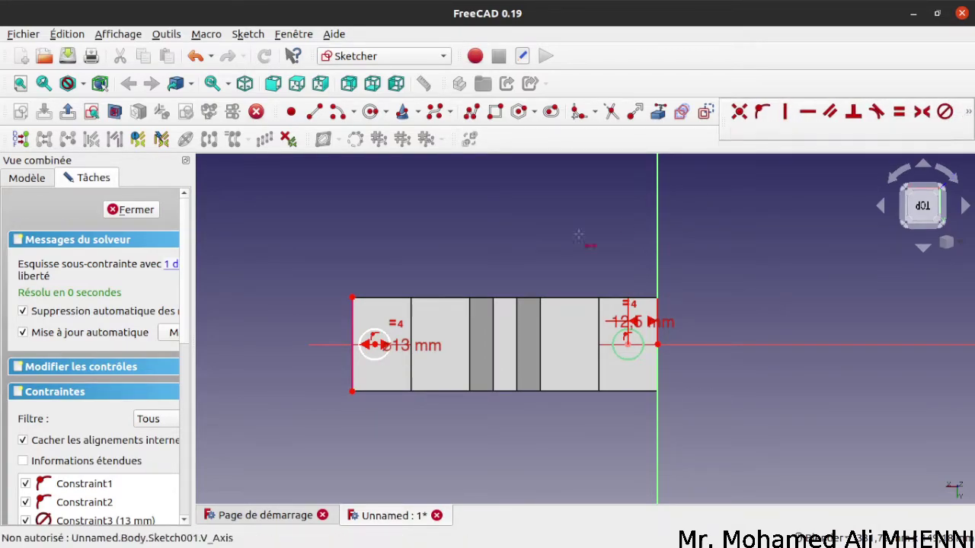
pyautogui.click(376, 344)
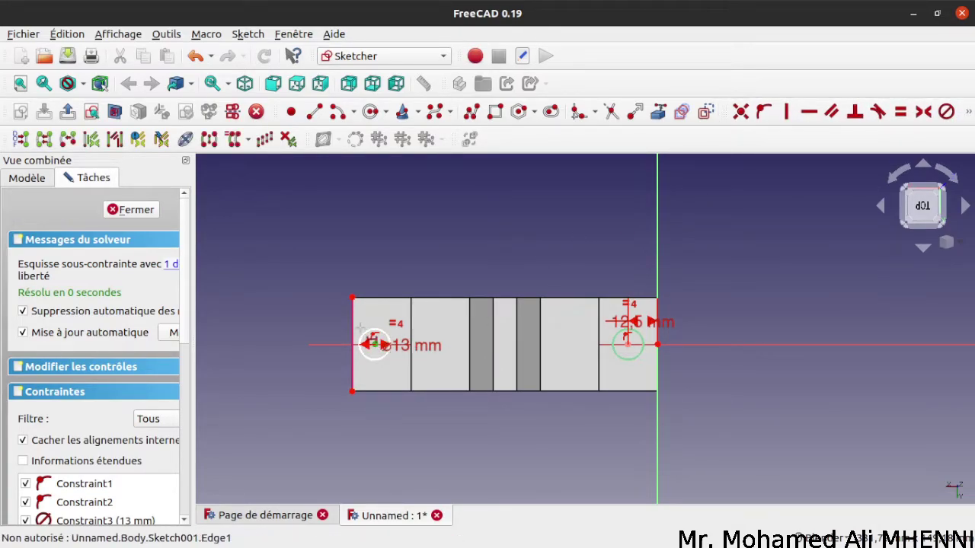
pyautogui.click(352, 297)
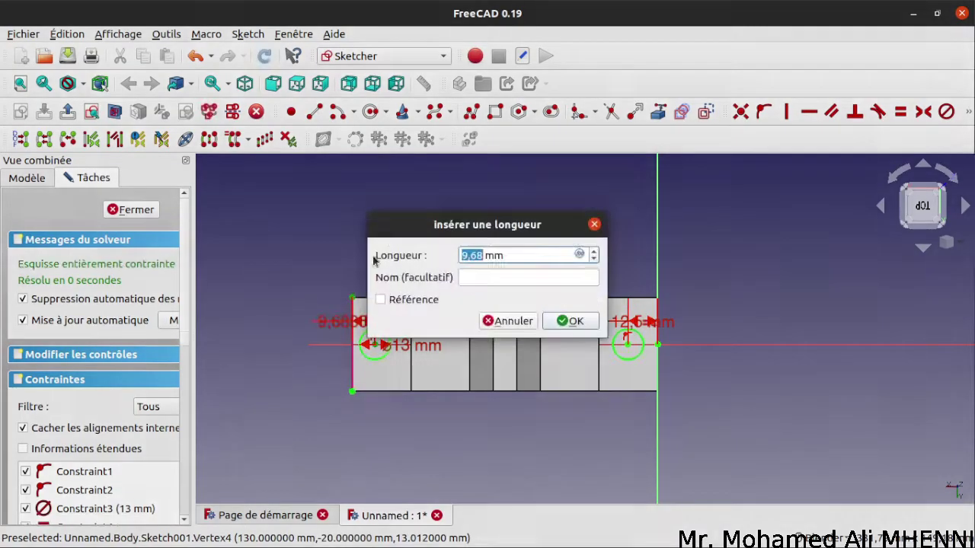
pyautogui.write('12.5')
pyautogui.press('Return')
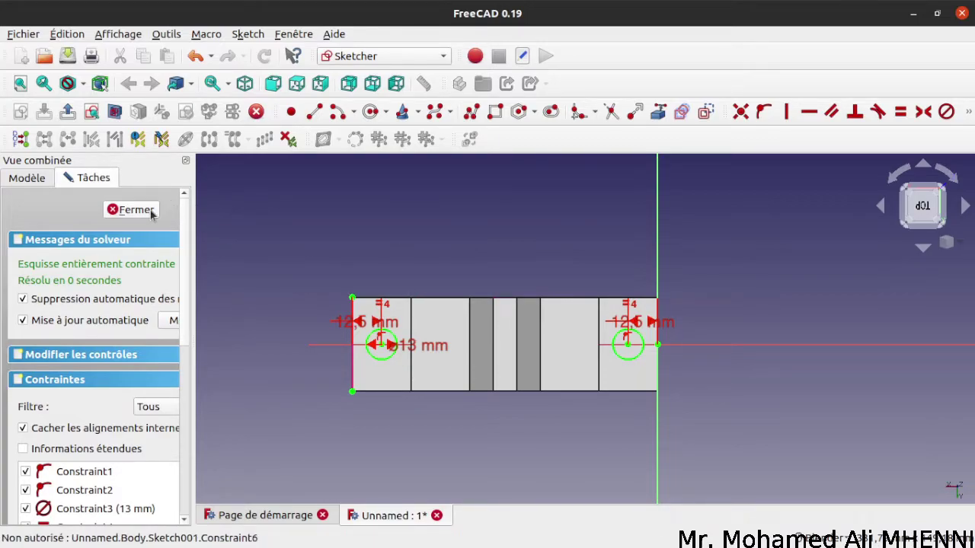
pyautogui.click(136, 210)
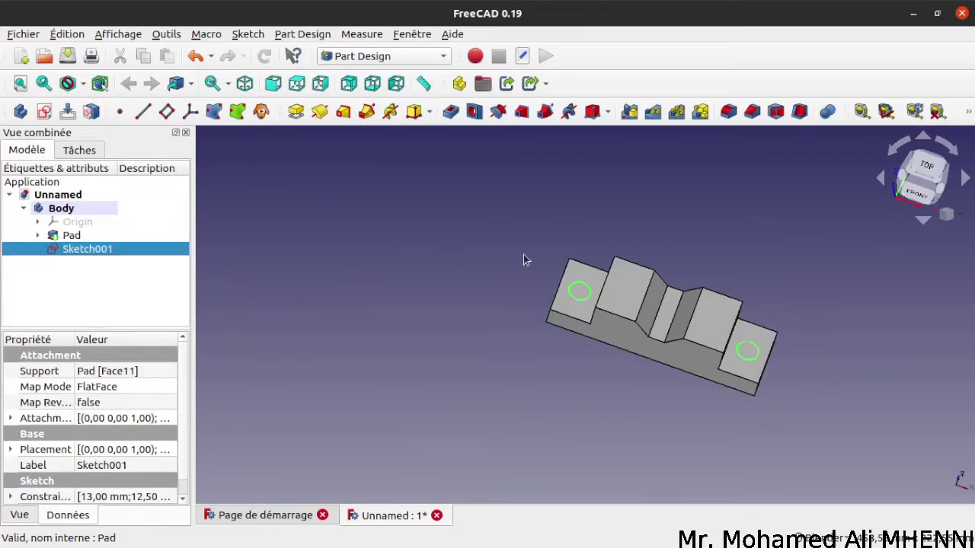
# Pocket the two ledge circles through all of the block
pyautogui.click(451, 112)
pyautogui.click(118, 238)
pyautogui.click(126, 257)
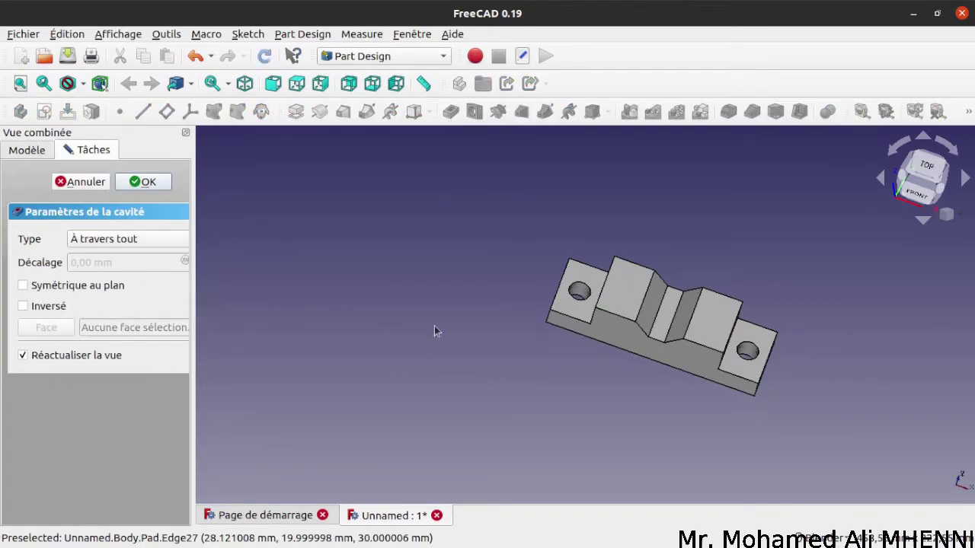
pyautogui.click(144, 183)
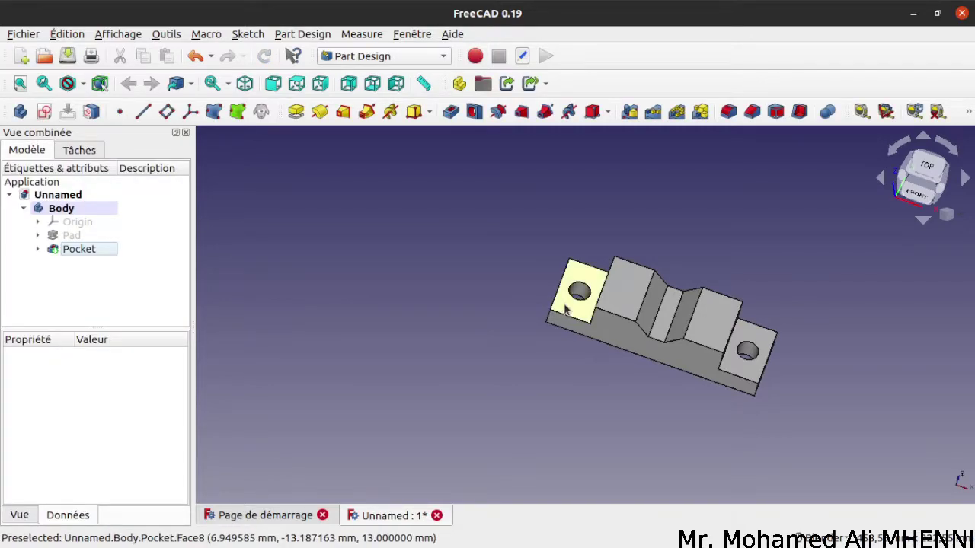
# Start a new sketch on the raised upper face beside the V notch
pyautogui.click(626, 288)
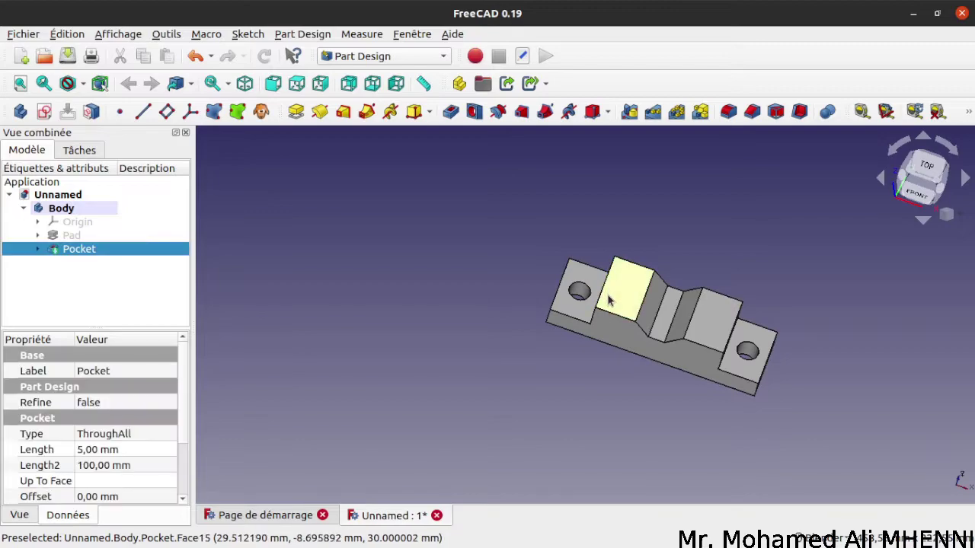
pyautogui.click(727, 309)
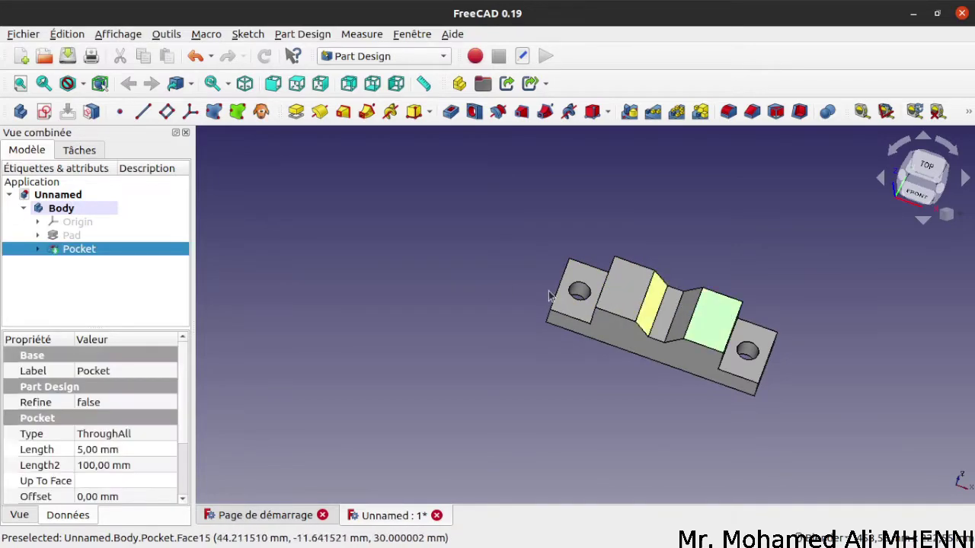
pyautogui.click(43, 112)
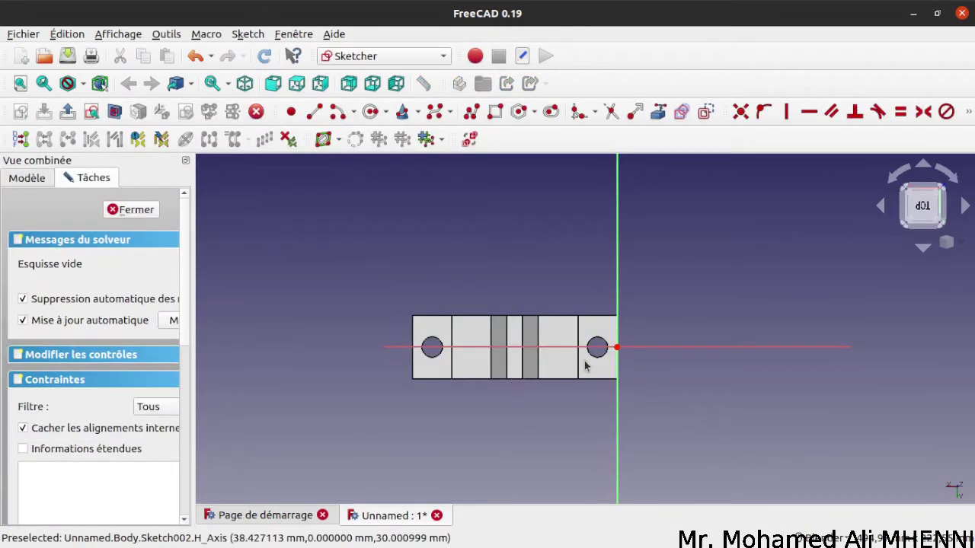
pyautogui.scroll(2, 578, 358)
pyautogui.click(21, 83)
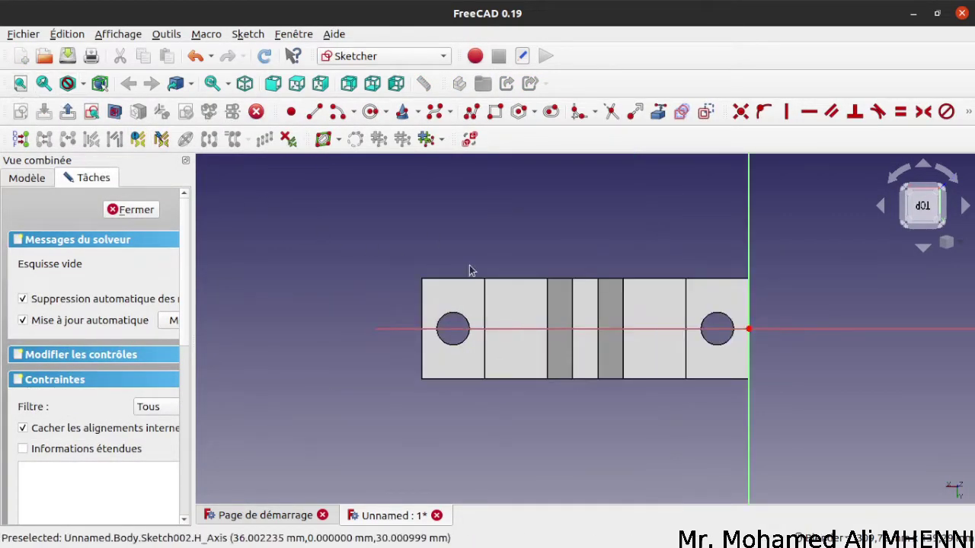
# Draw one circle on each raised face, centred on the horizontal axis, the one nearest the origin about 12.5 mm in diameter
pyautogui.click(371, 112)
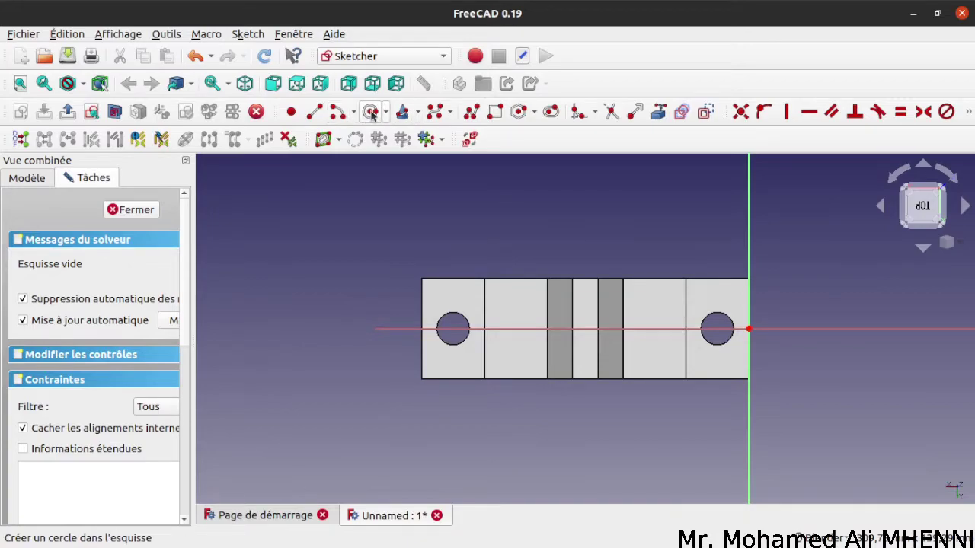
pyautogui.click(650, 329)
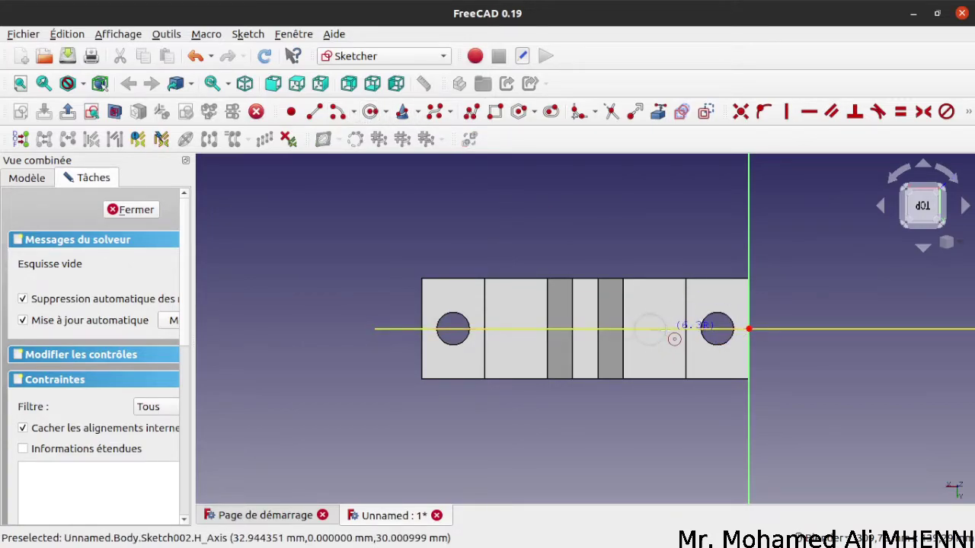
pyautogui.click(666, 336)
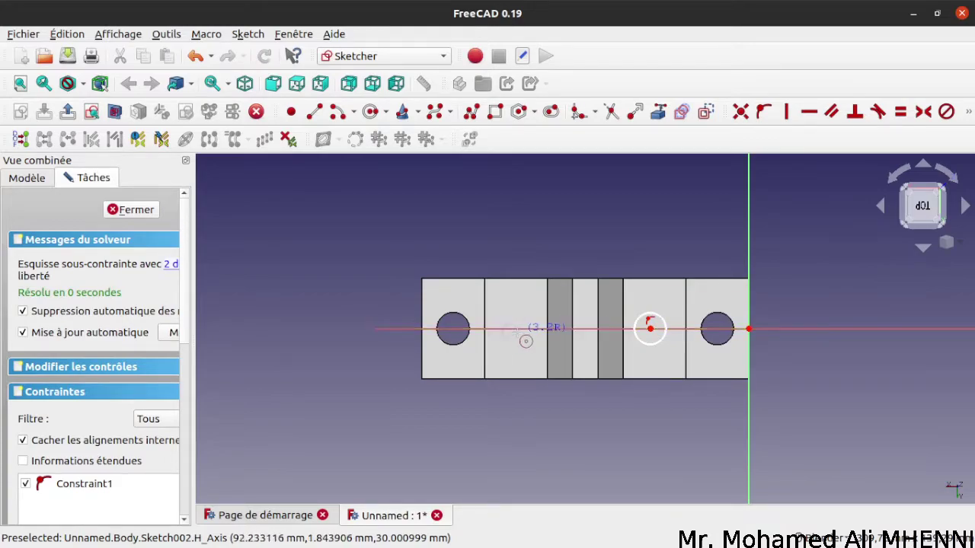
pyautogui.click(526, 342)
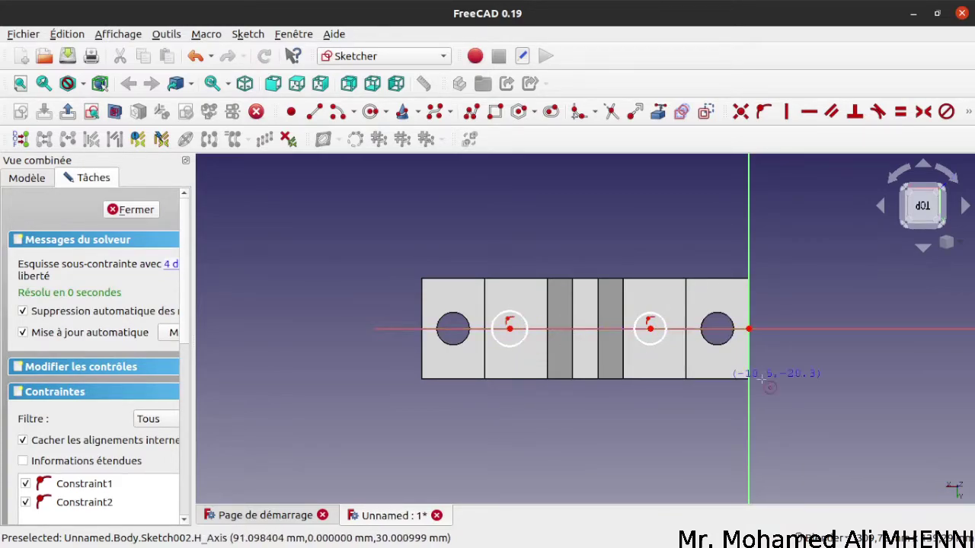
# Constrain the diameter of the raised-face circle nearest the origin to 15 mm
pyautogui.click(968, 112)
pyautogui.click(841, 137)
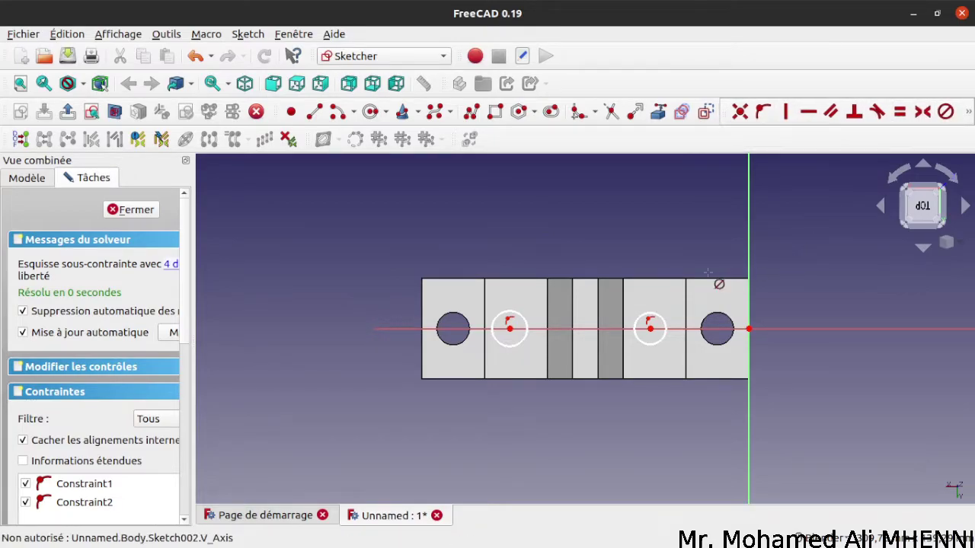
pyautogui.click(659, 312)
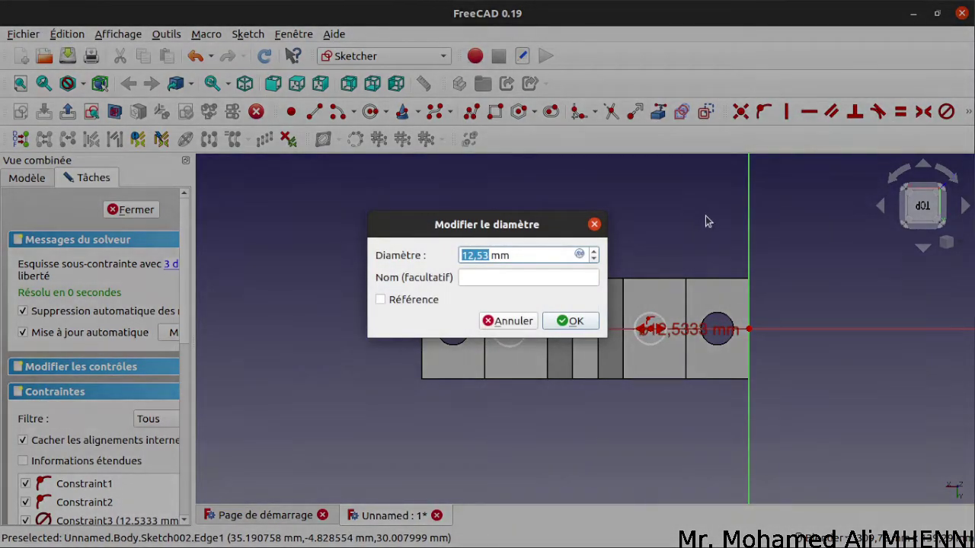
pyautogui.press('Return')
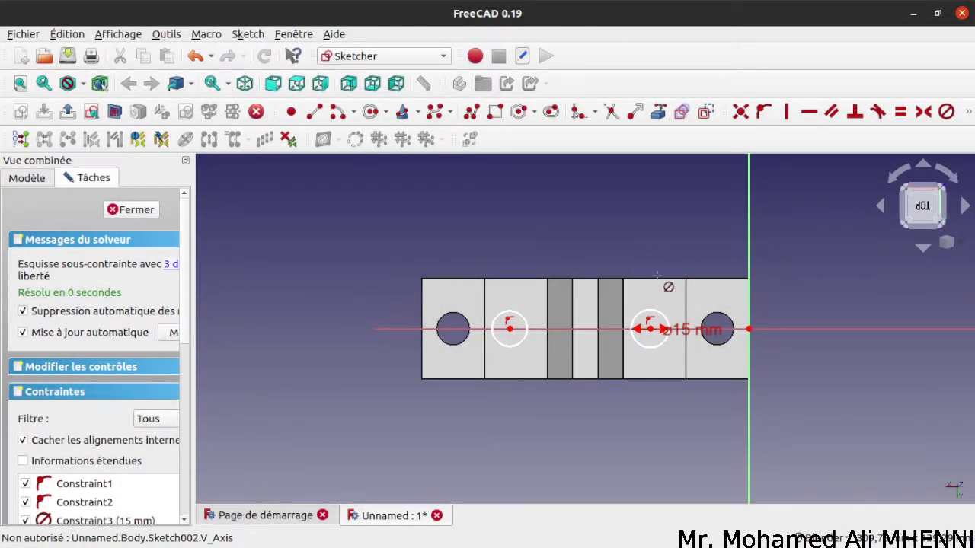
# Apply an equality constraint between the two raised-face circles
pyautogui.click(661, 314)
pyautogui.click(521, 316)
pyautogui.click(900, 111)
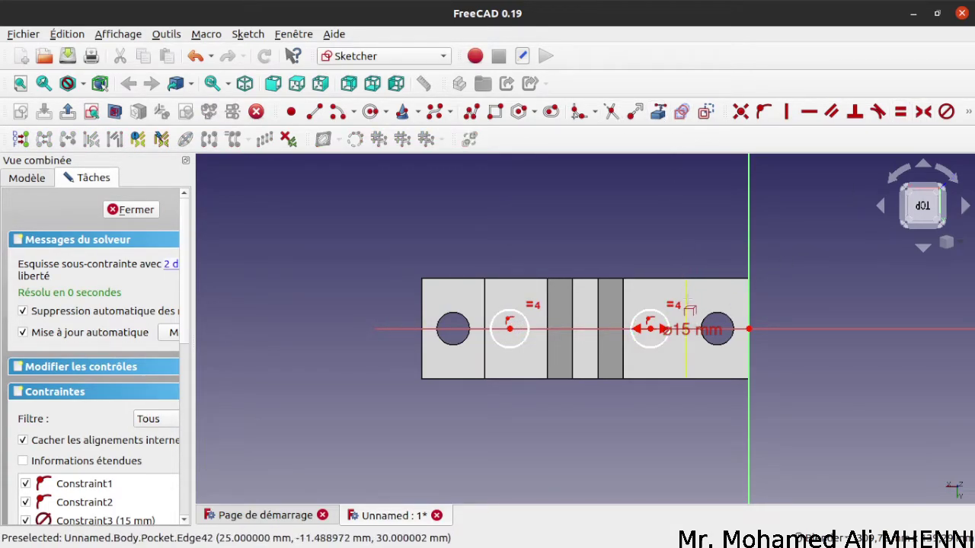
# Project both outer step edges of the raised faces as external geometry and constrain the near circle's centre 12.5 mm horizontally from its edge
pyautogui.click(484, 304)
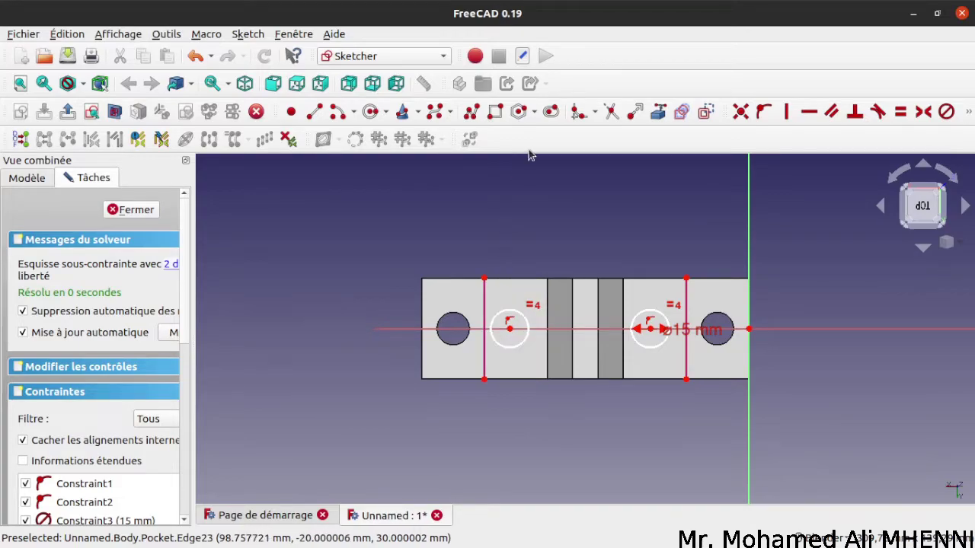
pyautogui.click(968, 117)
pyautogui.click(968, 115)
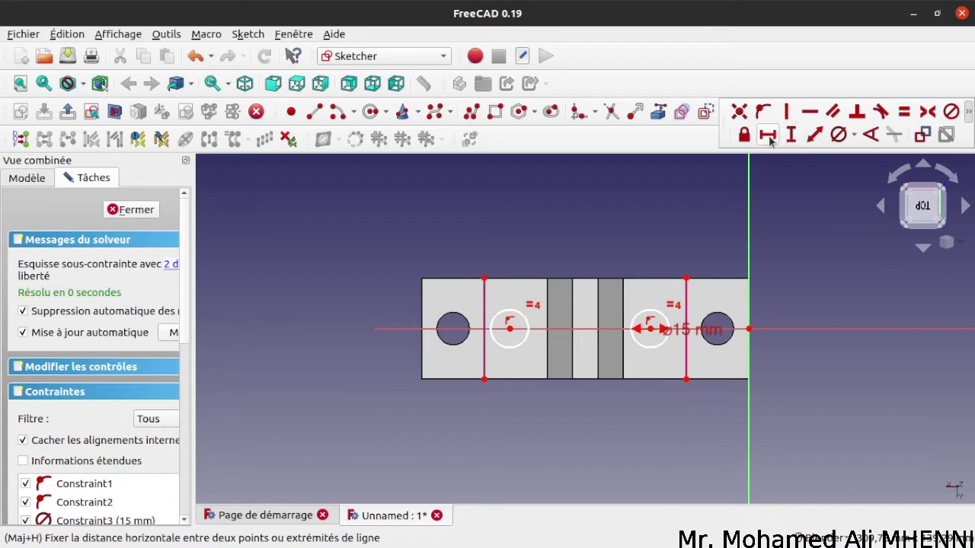
pyautogui.click(764, 136)
pyautogui.click(651, 328)
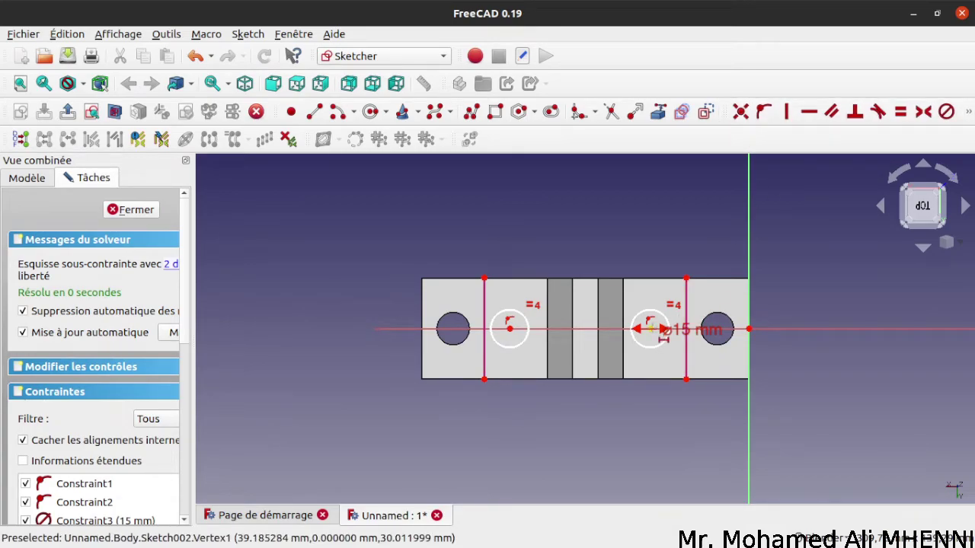
pyautogui.click(686, 279)
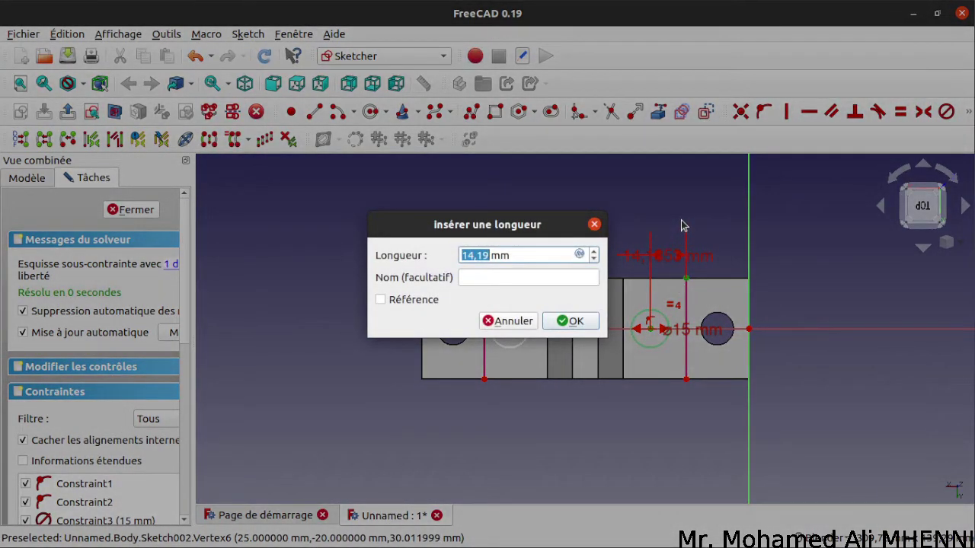
pyautogui.press('Return')
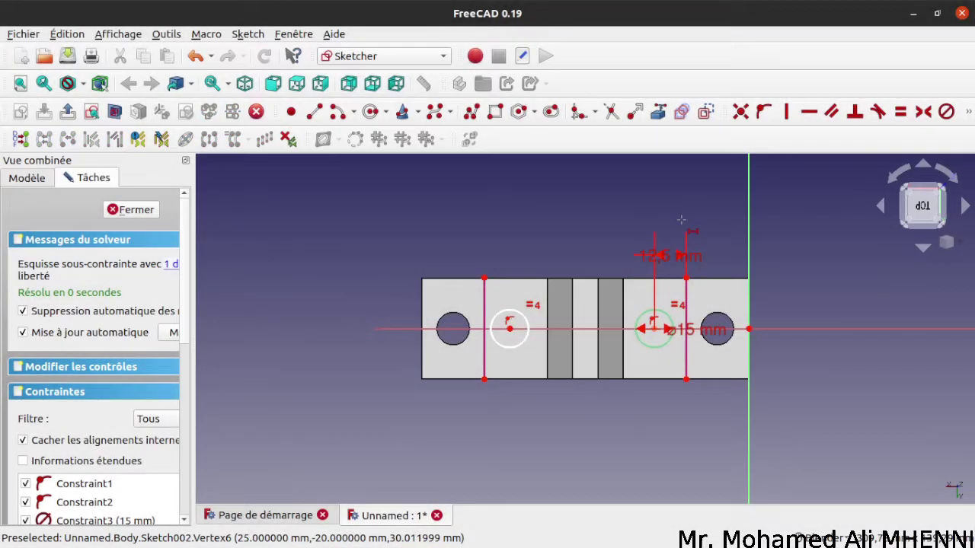
# Constrain the far raised-face circle's centre 12.5 mm horizontally from its step edge and close the sketch
pyautogui.click(509, 329)
pyautogui.click(485, 278)
pyautogui.press('l')
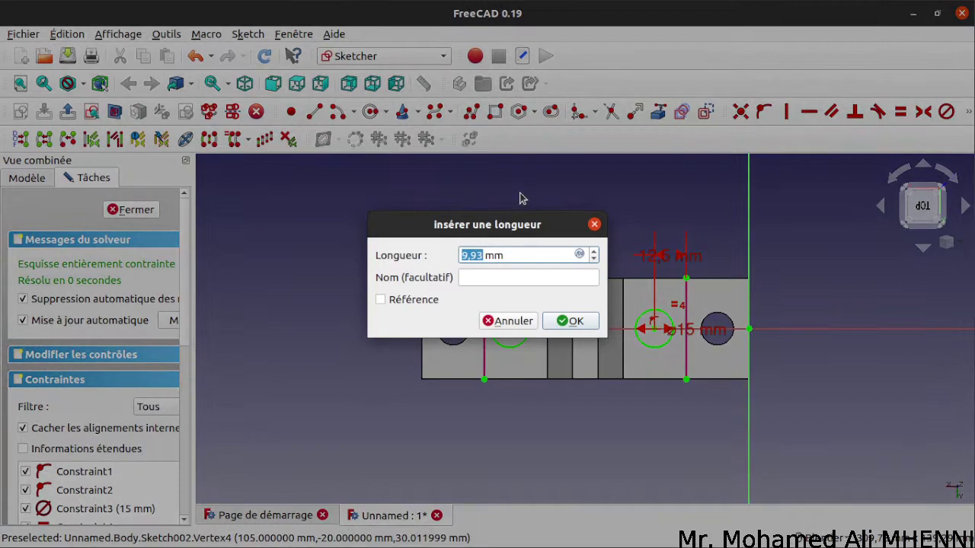
pyautogui.press('Return')
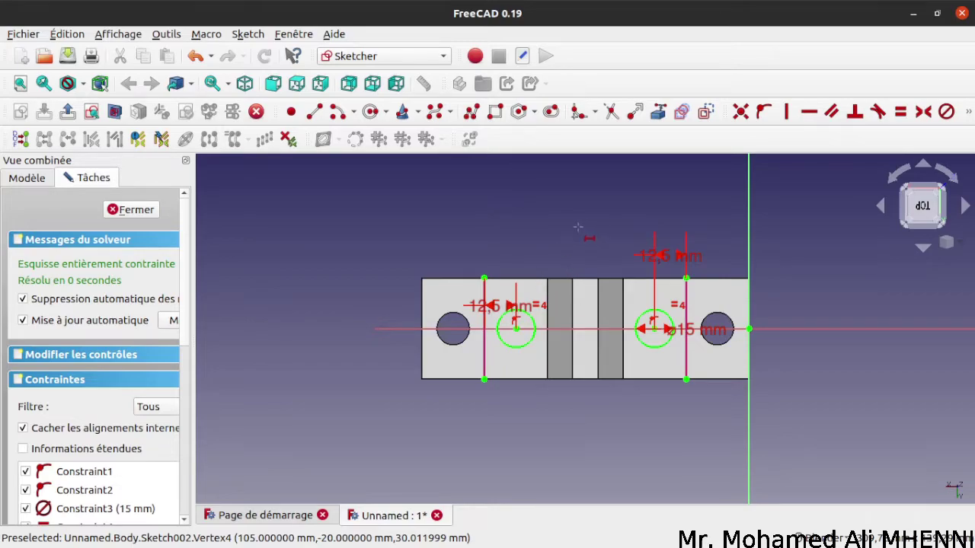
pyautogui.click(149, 213)
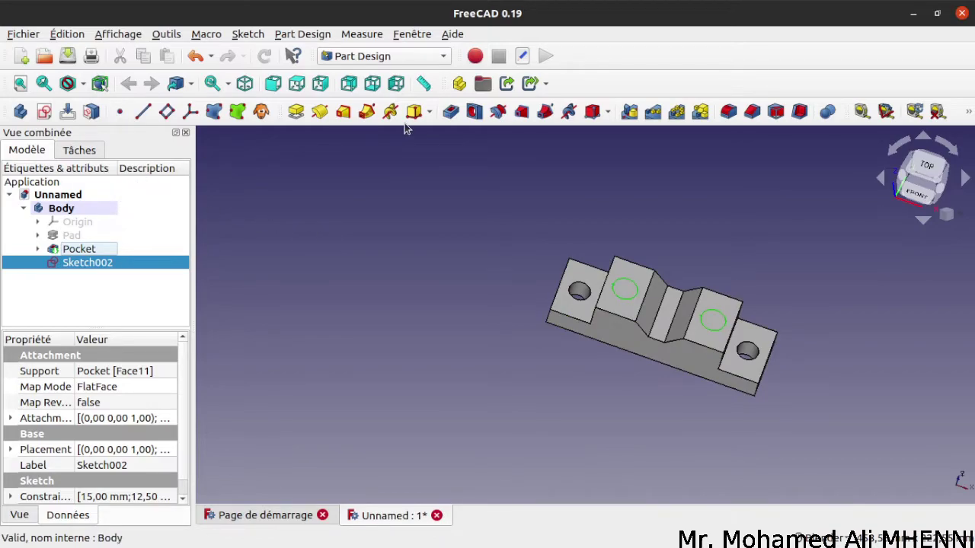
# Pocket the two 15 mm circles to a depth of 6 mm
pyautogui.click(451, 113)
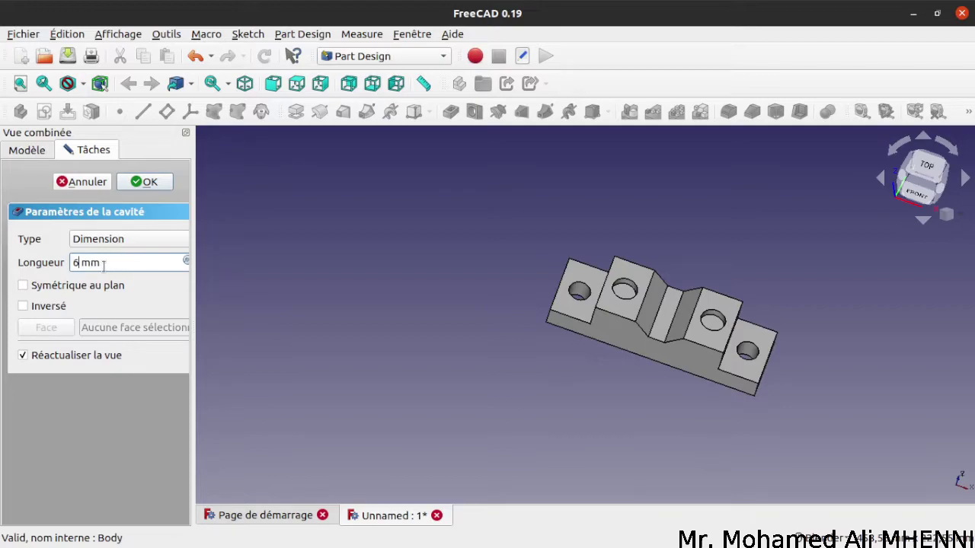
pyautogui.click(149, 182)
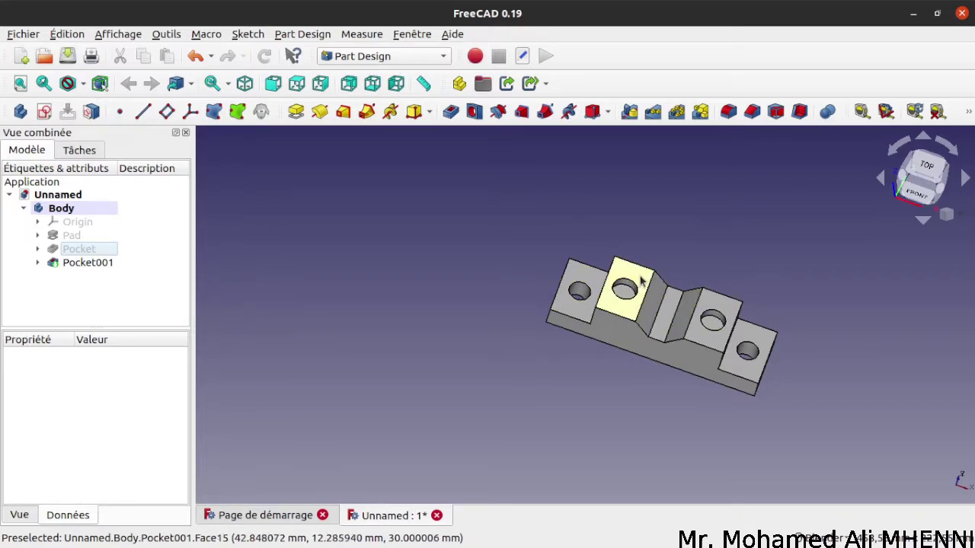
# Start a new sketch on the floor of the 15 mm blind hole in the raised face nearer the block's far end
pyautogui.moveTo(676, 262); pyautogui.dragTo(677, 273, button='middle')
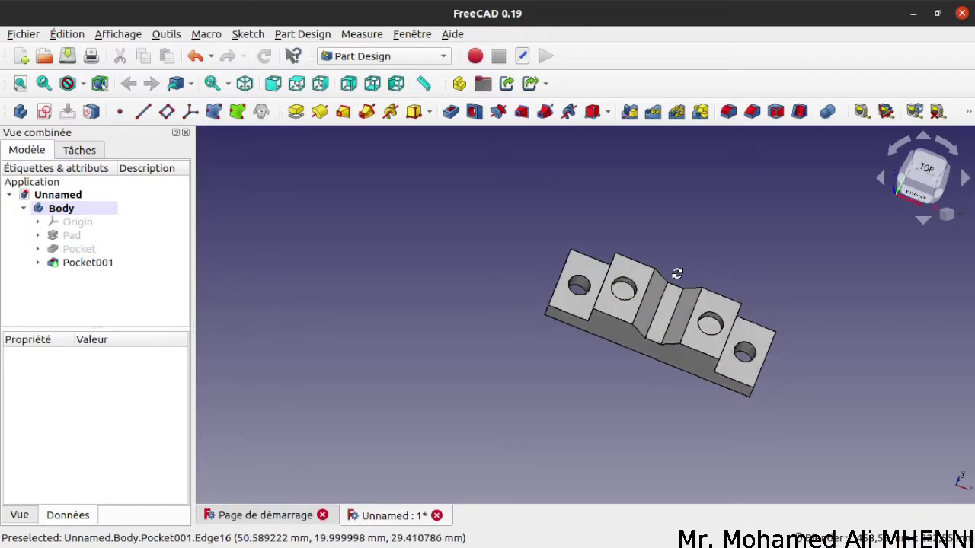
pyautogui.click(623, 289)
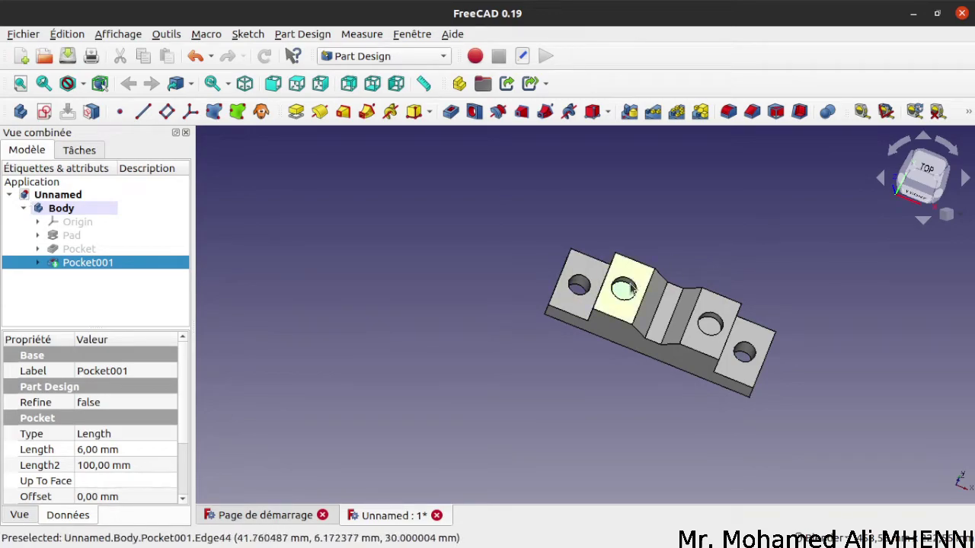
pyautogui.click(714, 327)
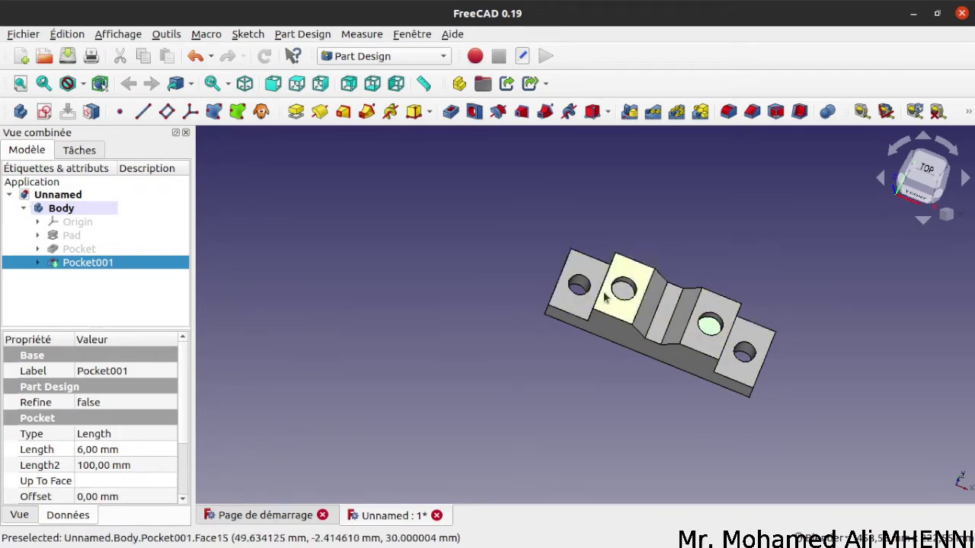
pyautogui.click(45, 112)
pyautogui.scroll(5, 554, 367)
pyautogui.scroll(-2, 568, 351)
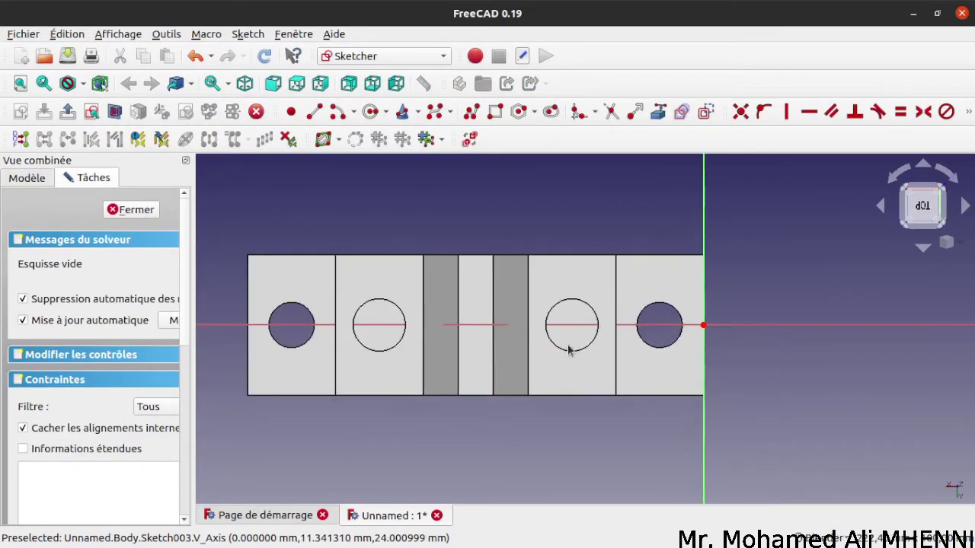
# Project the circular edges of both 15 mm blind holes into the sketch as external geometry
pyautogui.click(658, 112)
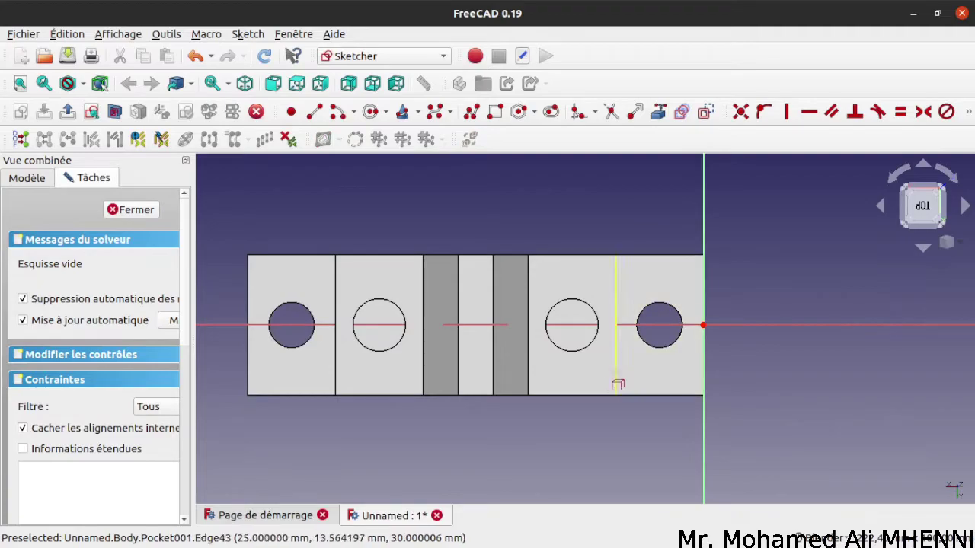
pyautogui.click(581, 351)
pyautogui.click(379, 353)
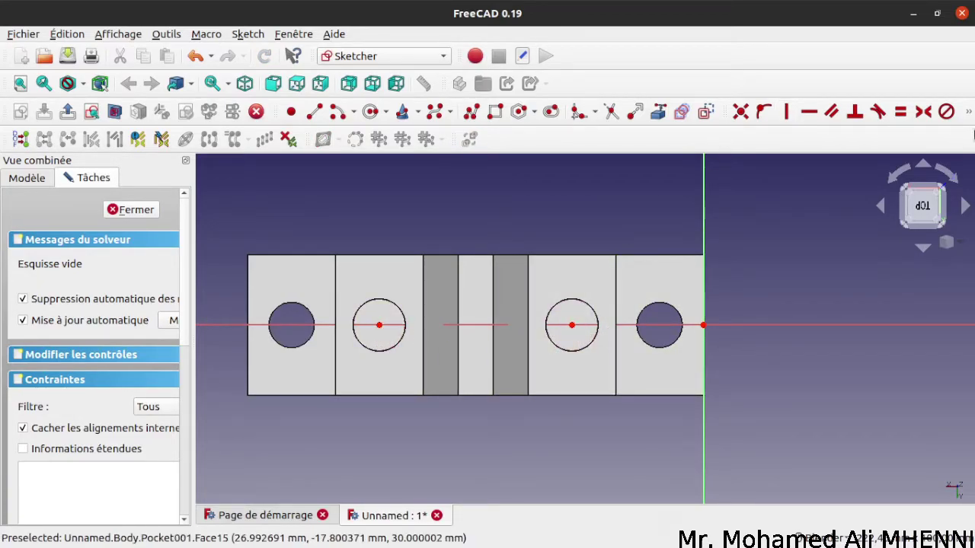
# Draw a smaller concentric circle inside each projected blind-hole circle, centred on the projected centre points
pyautogui.click(370, 112)
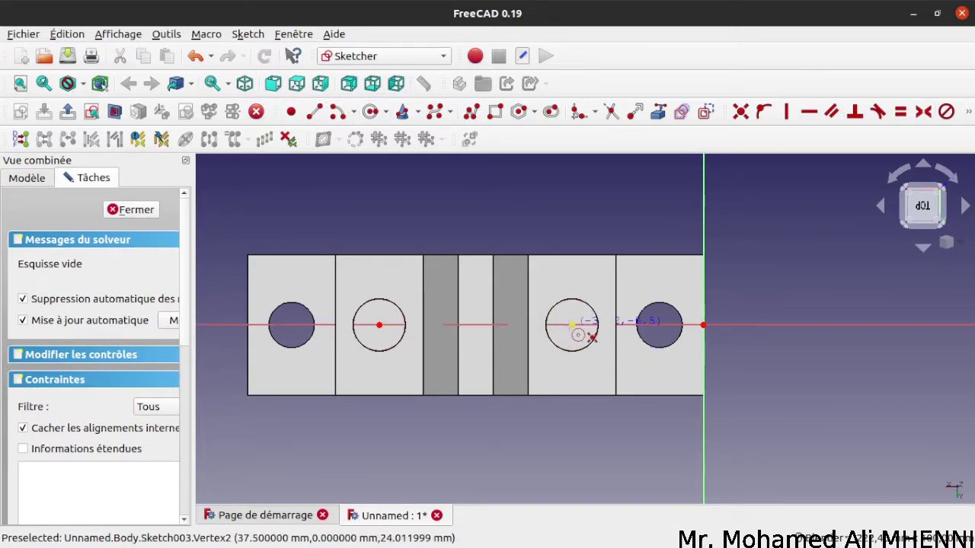
pyautogui.click(588, 342)
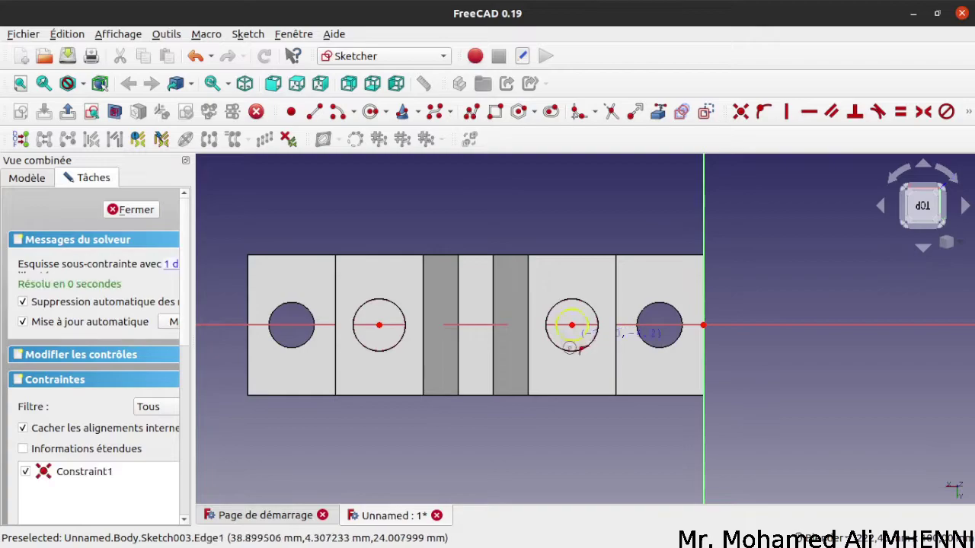
pyautogui.click(379, 325)
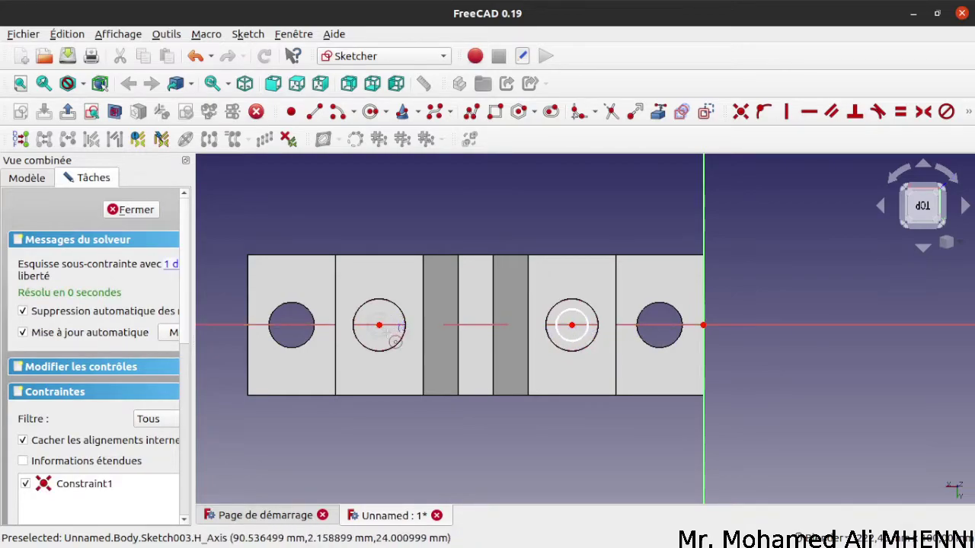
pyautogui.click(387, 335)
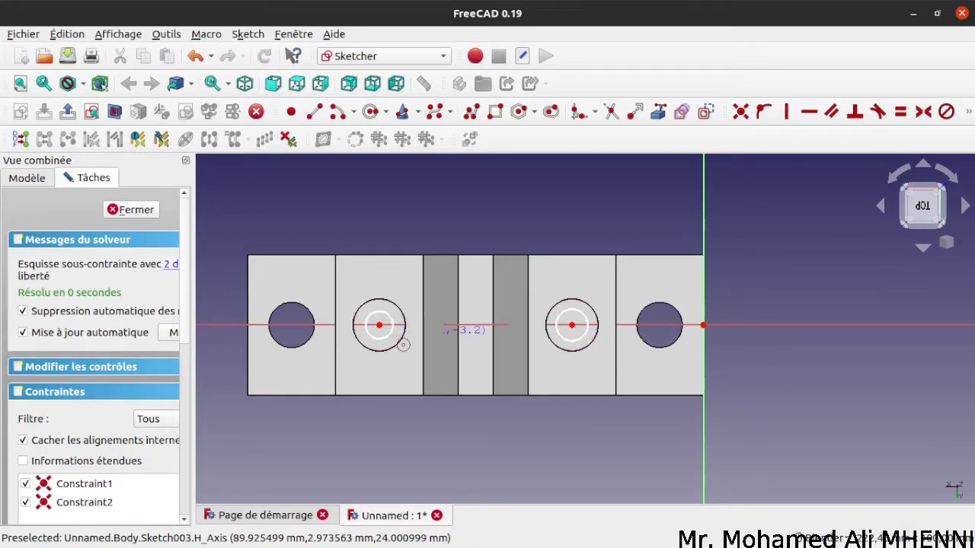
# Apply an equality constraint between the two new inner circles
pyautogui.click(582, 342)
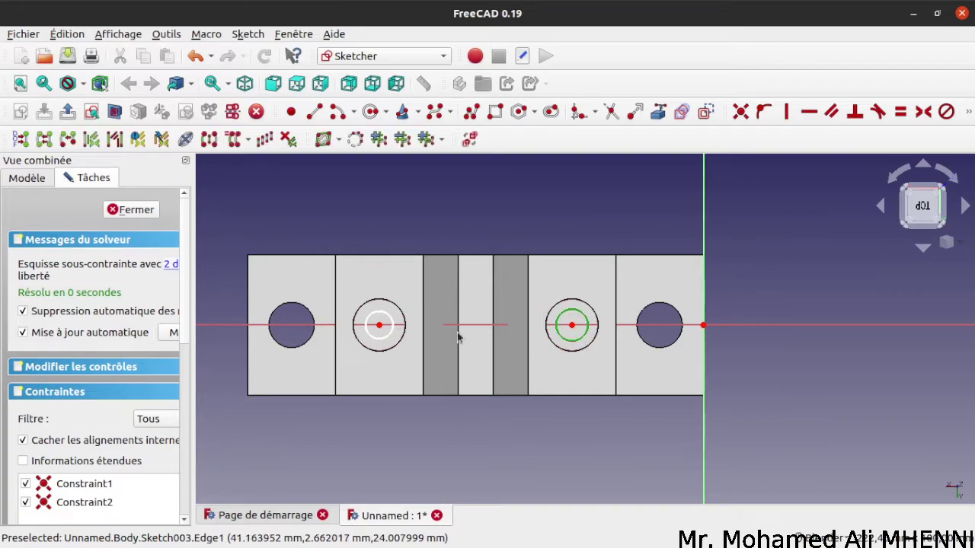
pyautogui.click(380, 342)
pyautogui.click(900, 111)
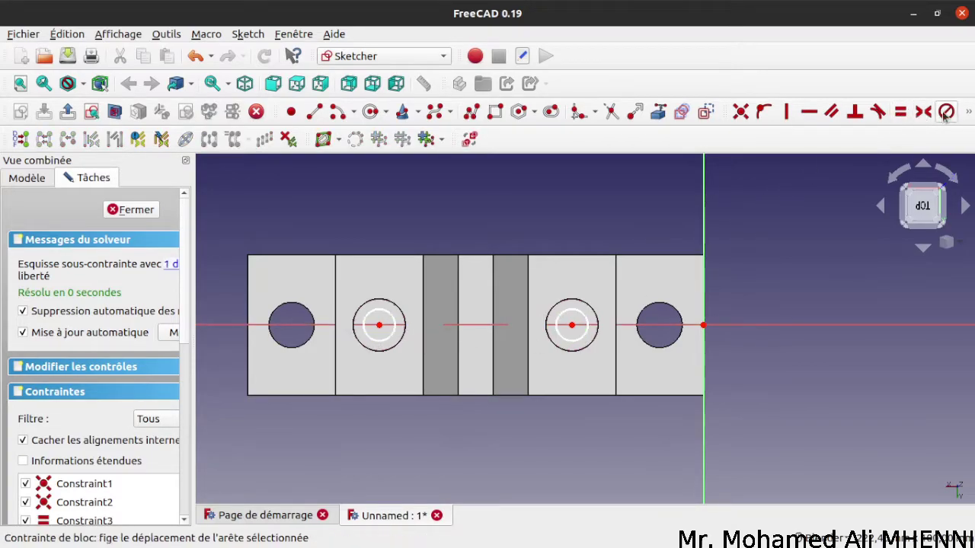
# Constrain the inner circle's diameter to 10.1 mm and close the sketch
pyautogui.click(968, 114)
pyautogui.click(837, 137)
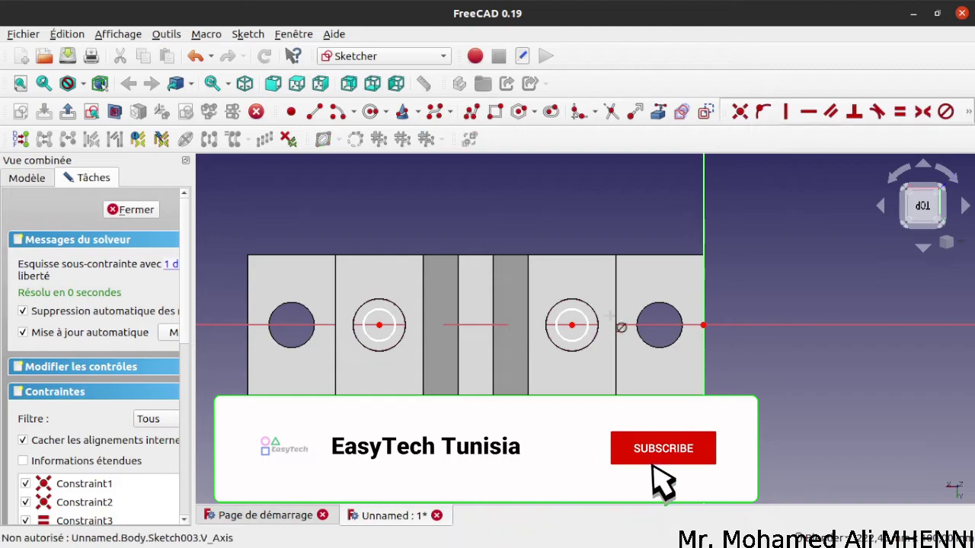
pyautogui.click(586, 320)
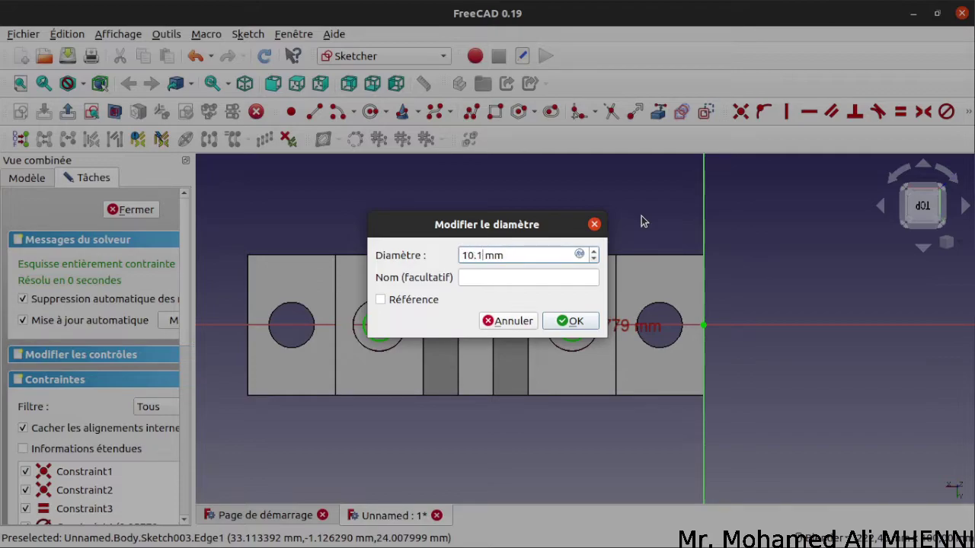
pyautogui.click(574, 320)
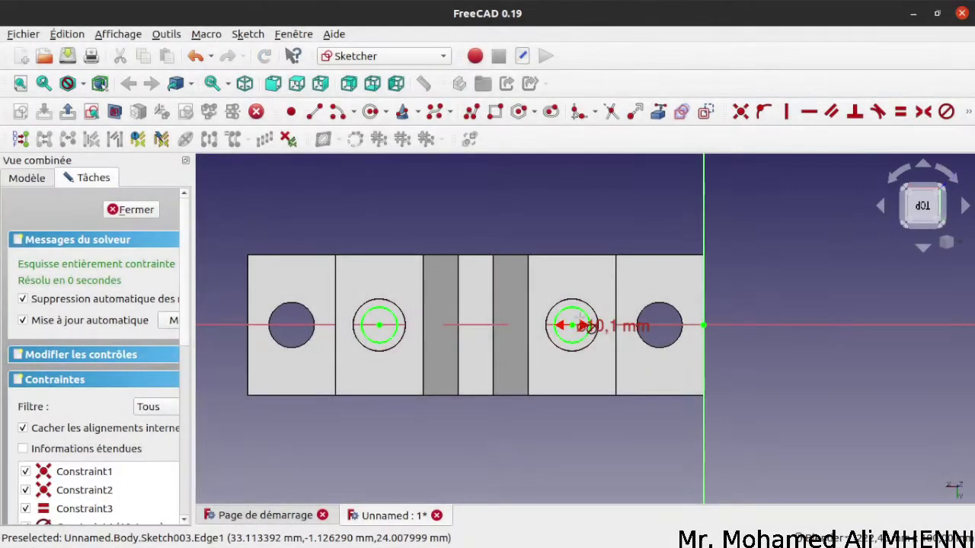
pyautogui.click(129, 215)
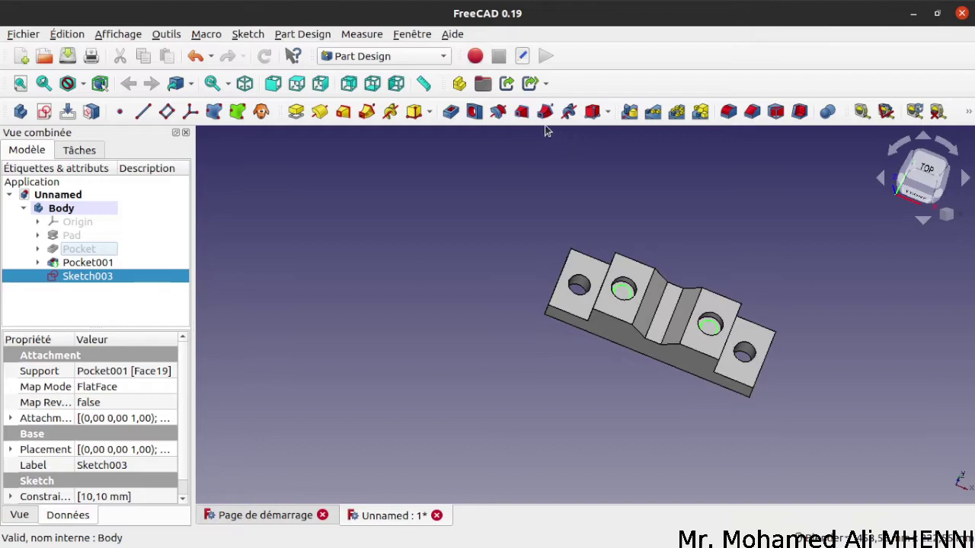
# Pocket the two 10.1 mm circles through the whole block
pyautogui.click(451, 111)
pyautogui.click(126, 240)
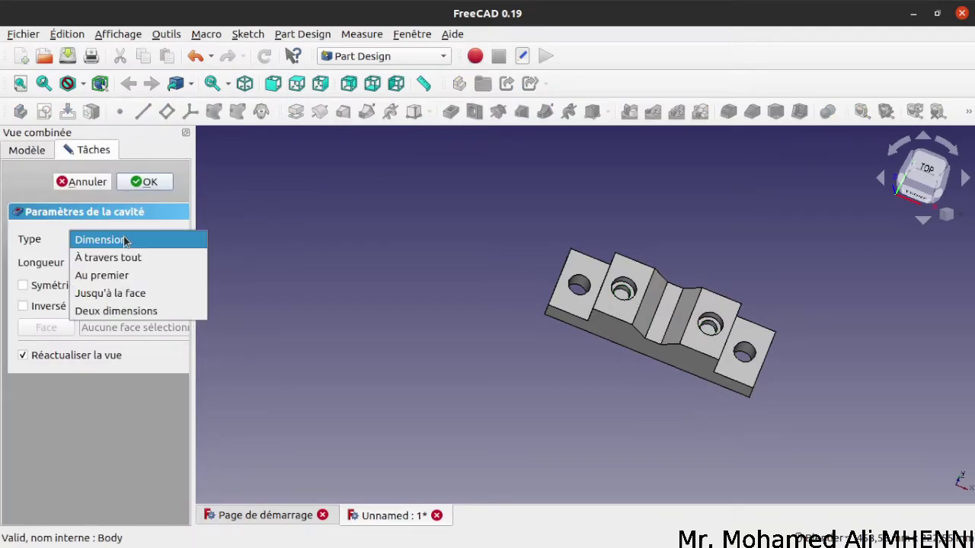
pyautogui.click(124, 258)
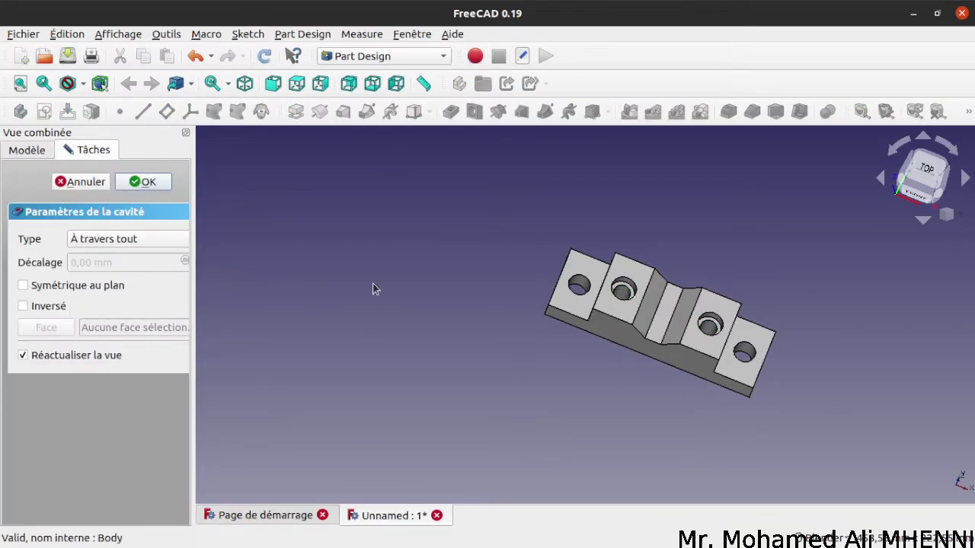
pyautogui.click(148, 183)
# Inspect the finished block from above, from the underside and at an angle to check all four holes
pyautogui.moveTo(461, 343); pyautogui.dragTo(503, 369, button='middle')
pyautogui.moveTo(788, 329); pyautogui.dragTo(762, 322, button='middle')
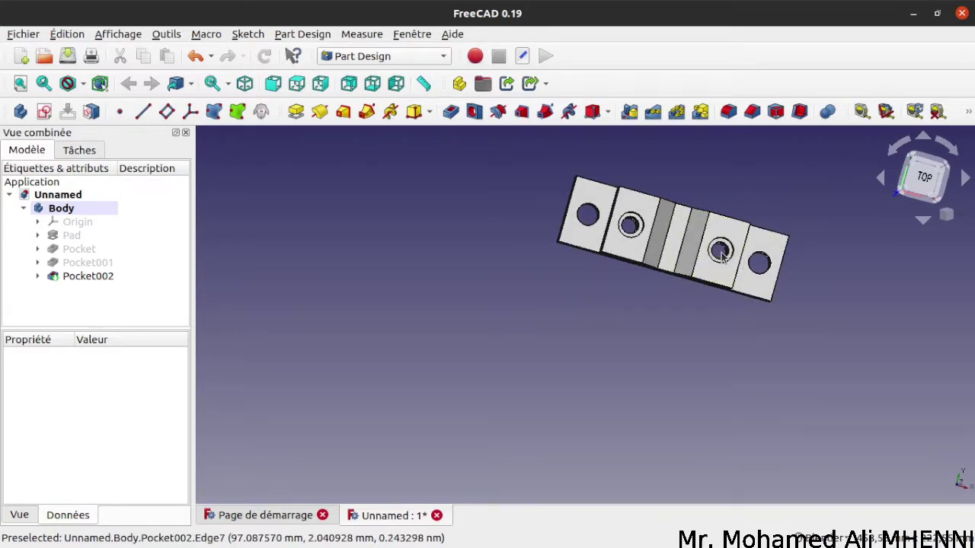
pyautogui.moveTo(629, 300); pyautogui.dragTo(710, 177, button='middle')
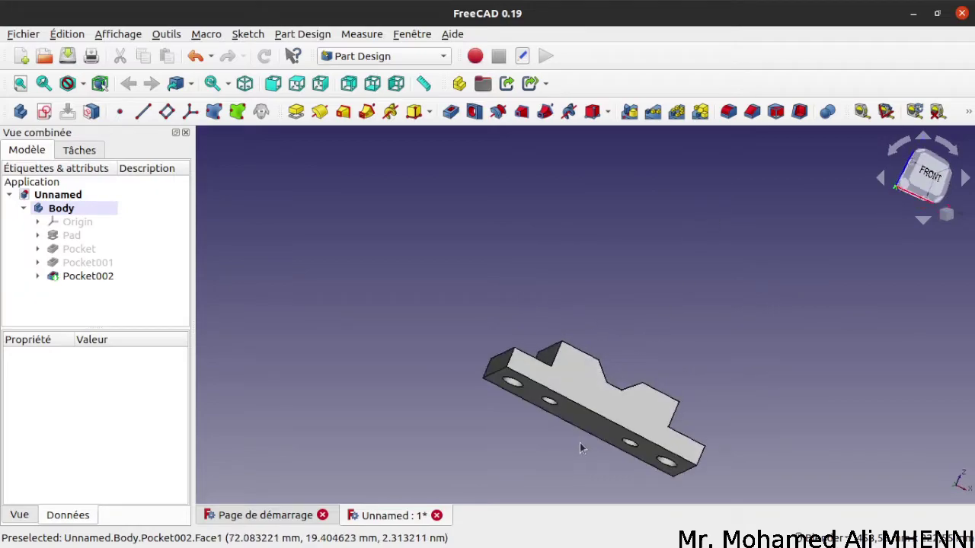
pyautogui.scroll(-2, 587, 416)
pyautogui.moveTo(646, 379); pyautogui.dragTo(524, 418, button='middle')
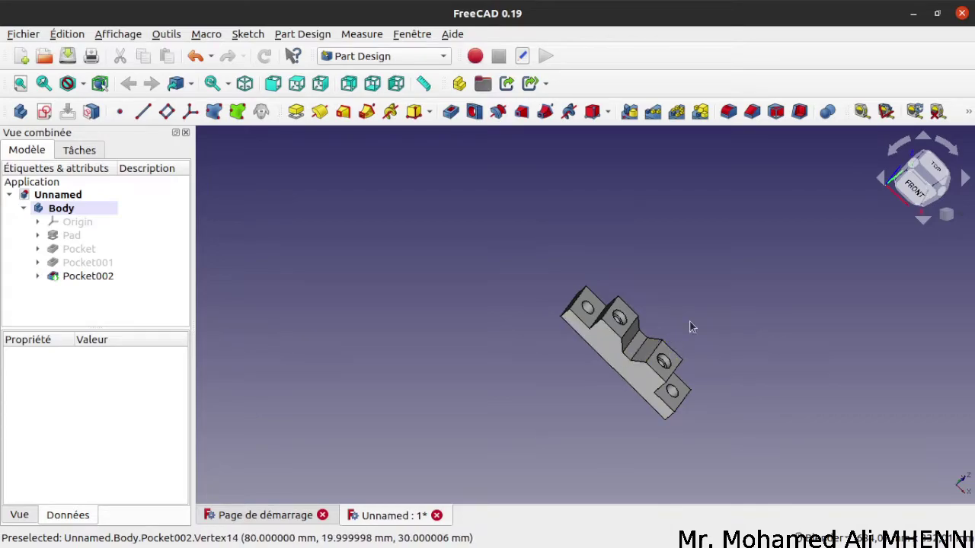
pyautogui.moveTo(481, 541)
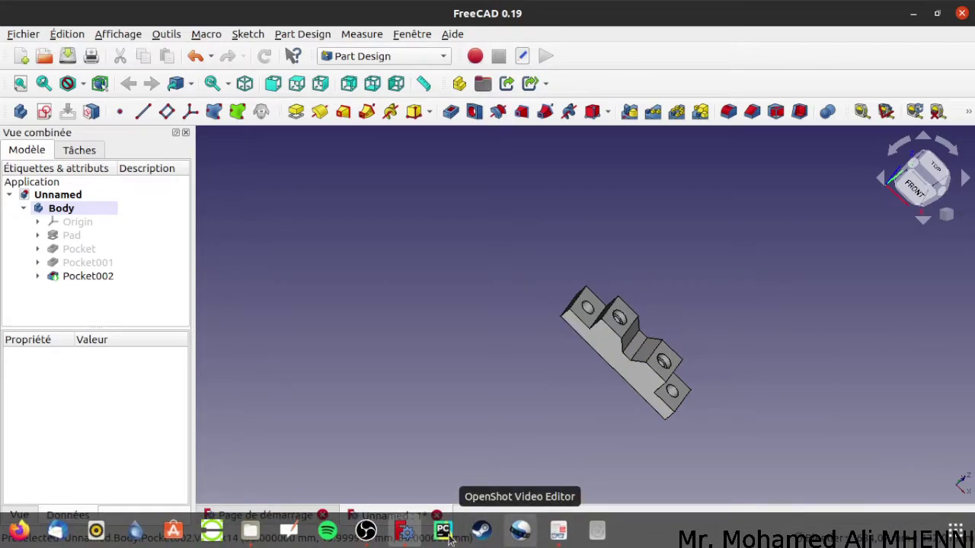